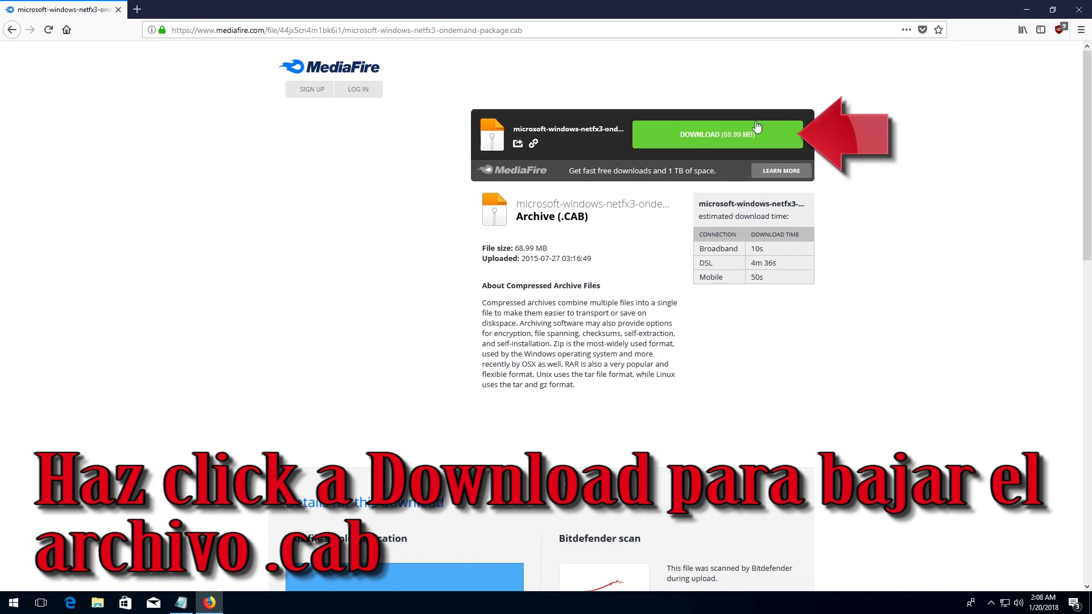
# Step: Download microsoft-windows-netfx3-ondemand-package.cab from MediaFire, save the file and close the browser
pyautogui.click(721, 143)
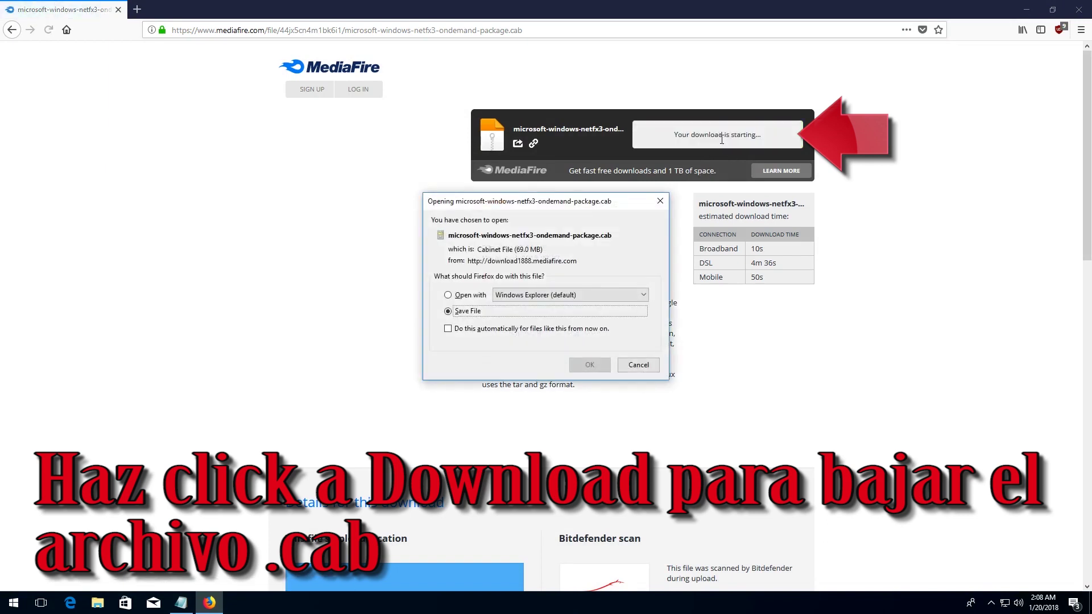
pyautogui.click(599, 365)
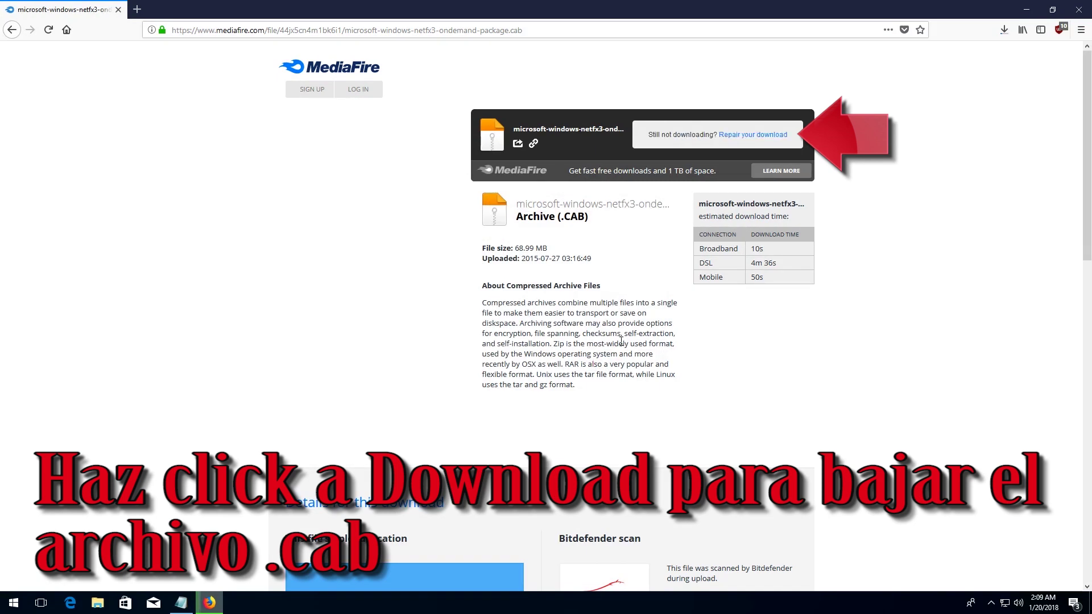
pyautogui.click(1005, 31)
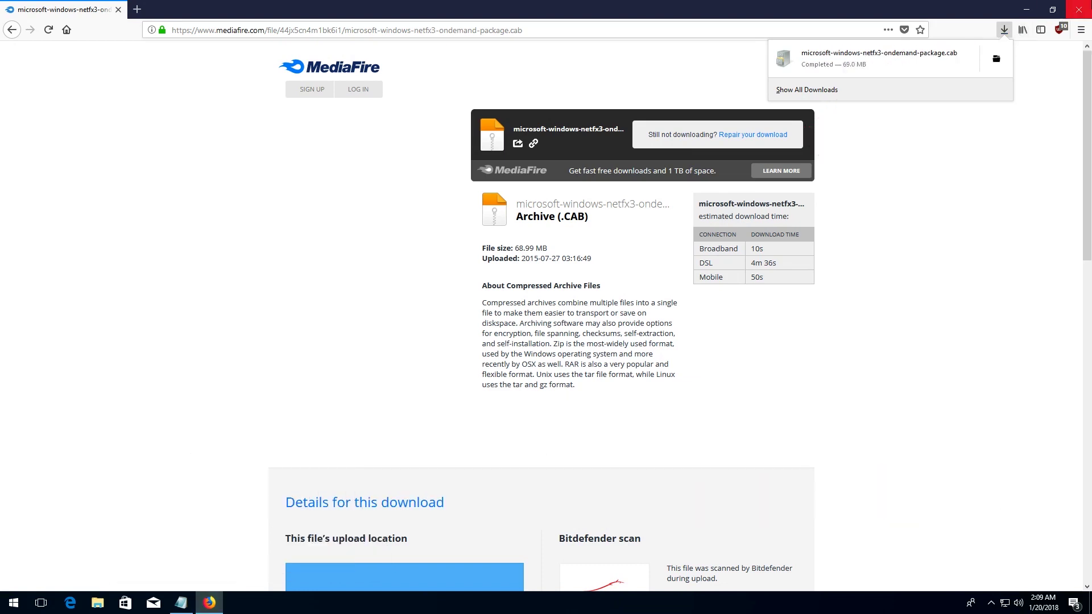
pyautogui.click(1080, 9)
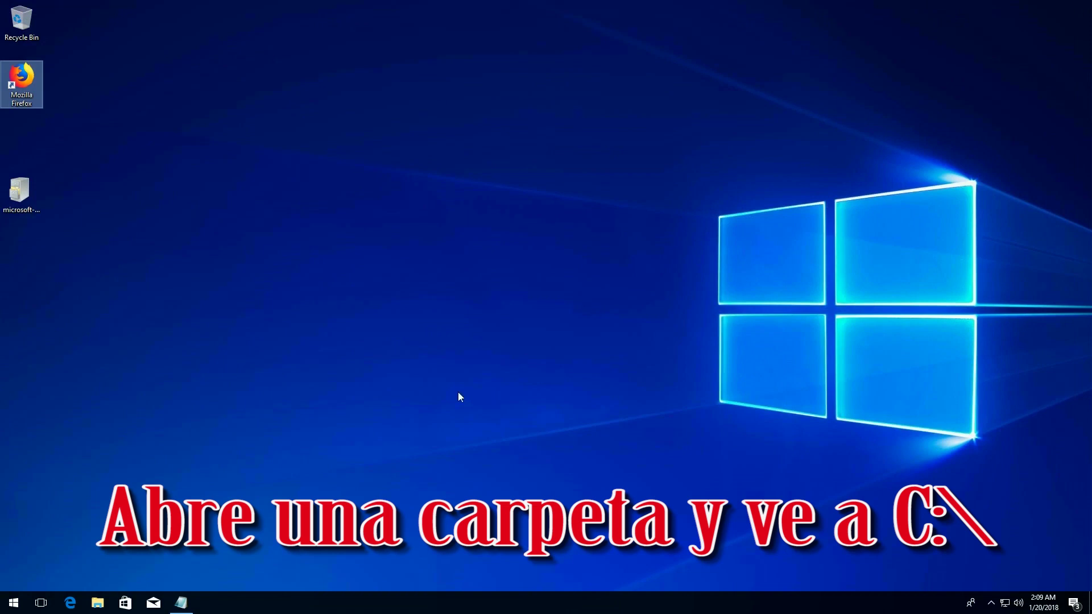
# Step: Move the downloaded netfx3 cabinet file from the desktop to the root of Local Disk (C:), granting administrator permission
pyautogui.click(96, 602)
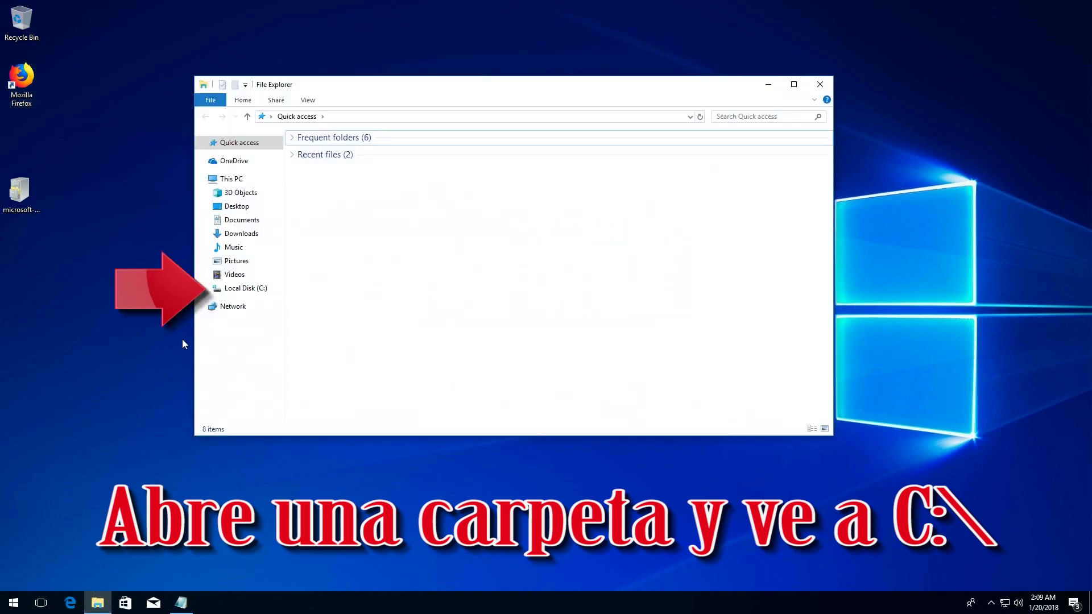
pyautogui.click(254, 289)
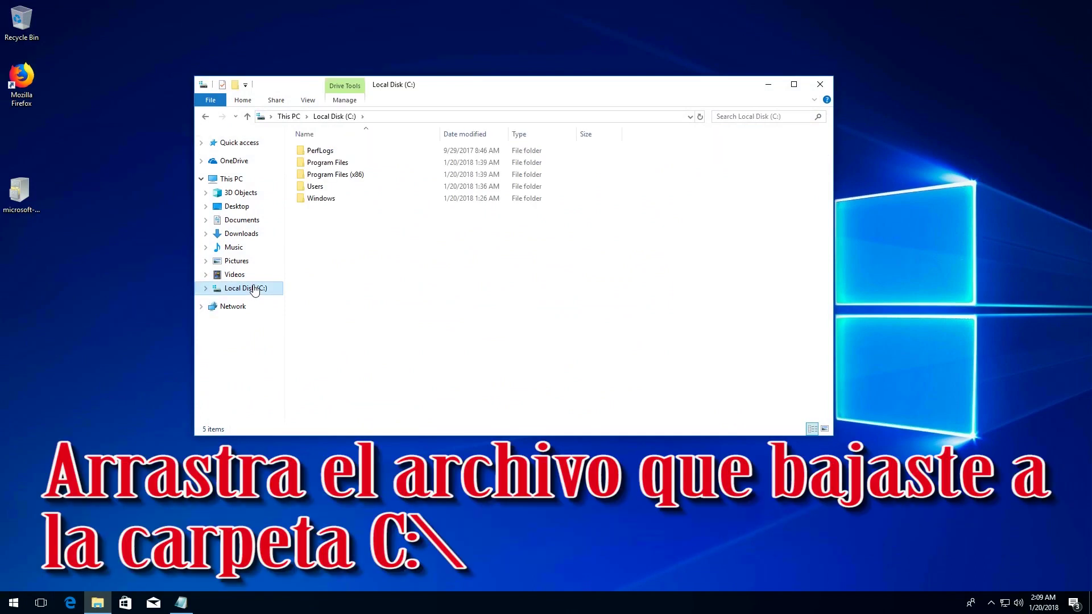
pyautogui.click(22, 193)
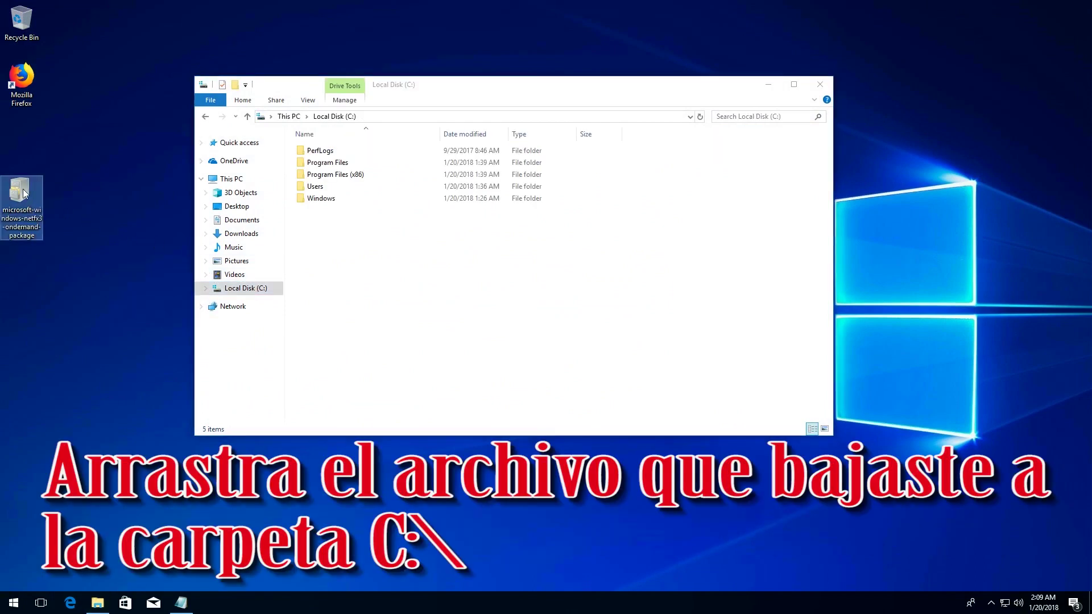
pyautogui.moveTo(23, 193); pyautogui.dragTo(369, 250)
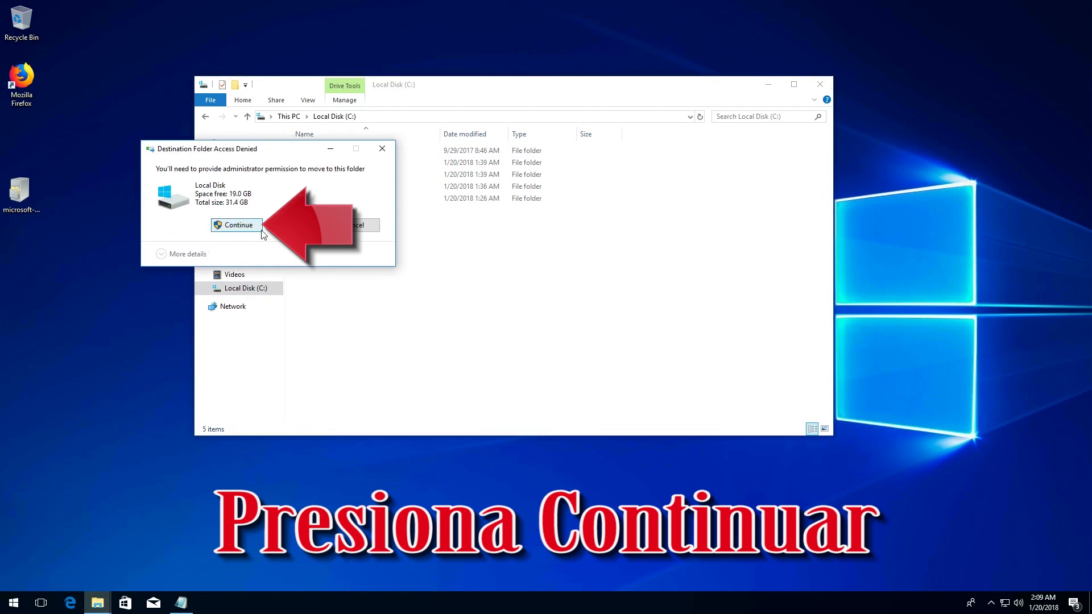
pyautogui.click(229, 226)
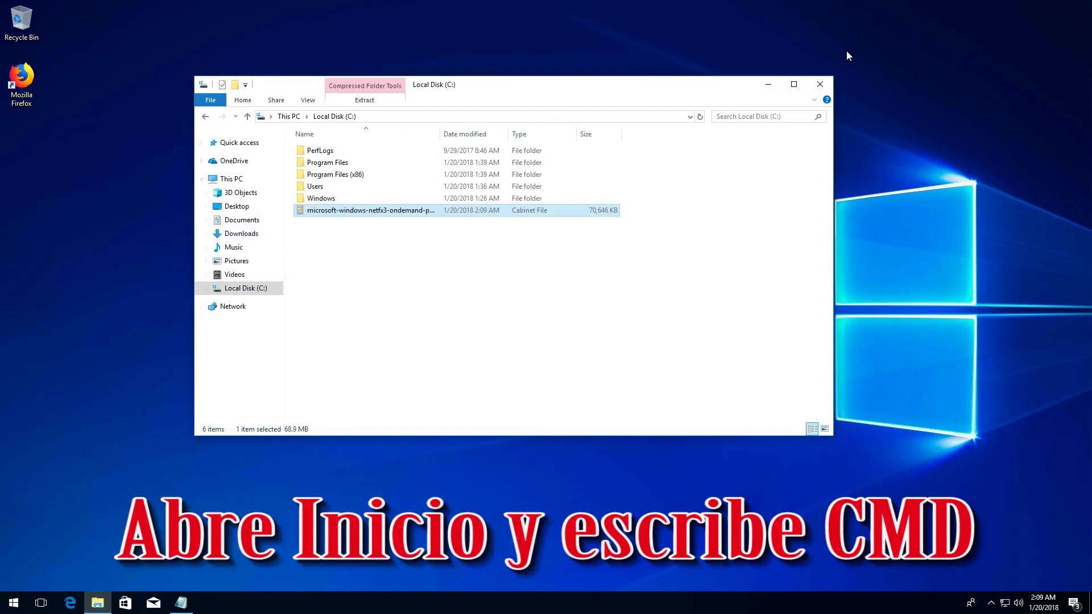
pyautogui.click(828, 83)
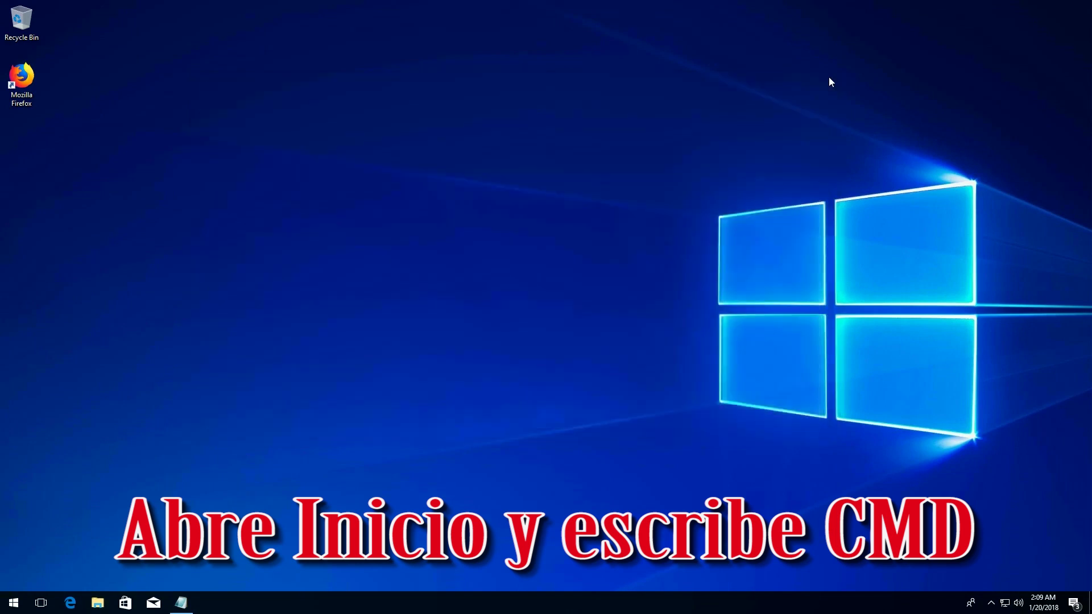
# Step: Open Command Prompt as administrator, allow it to make changes and move its window toward the middle of the desktop
pyautogui.press('super')
pyautogui.write('cmd')
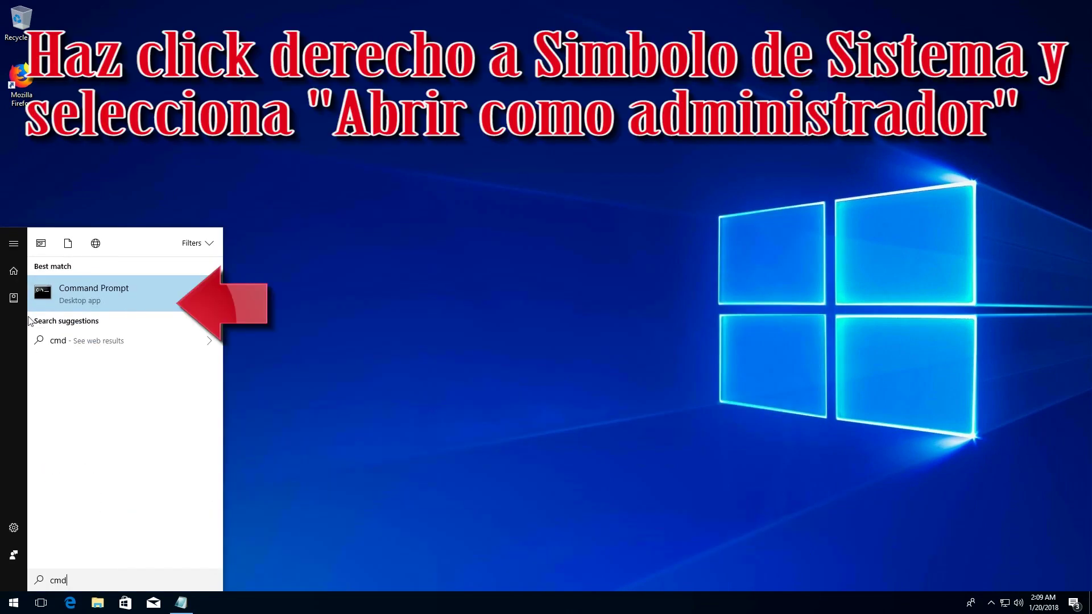
pyautogui.rightClick(69, 296)
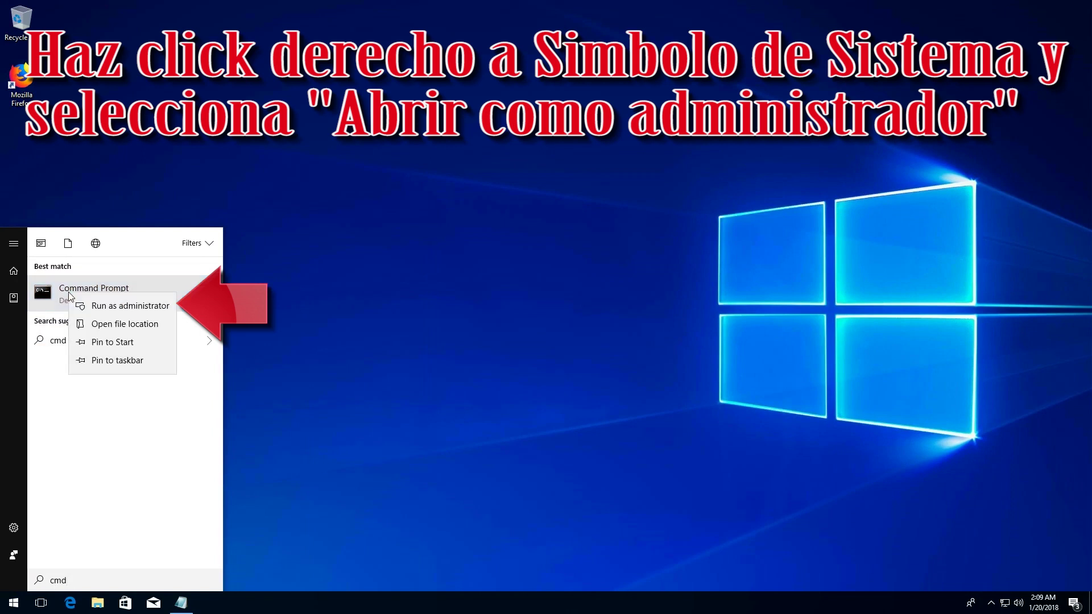
pyautogui.click(112, 312)
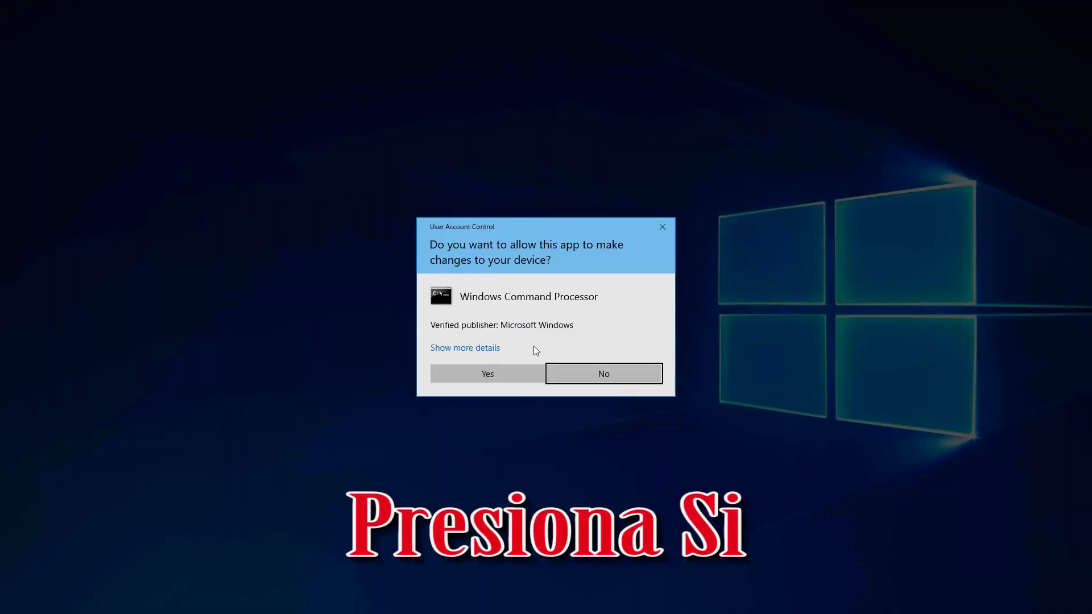
pyautogui.click(504, 367)
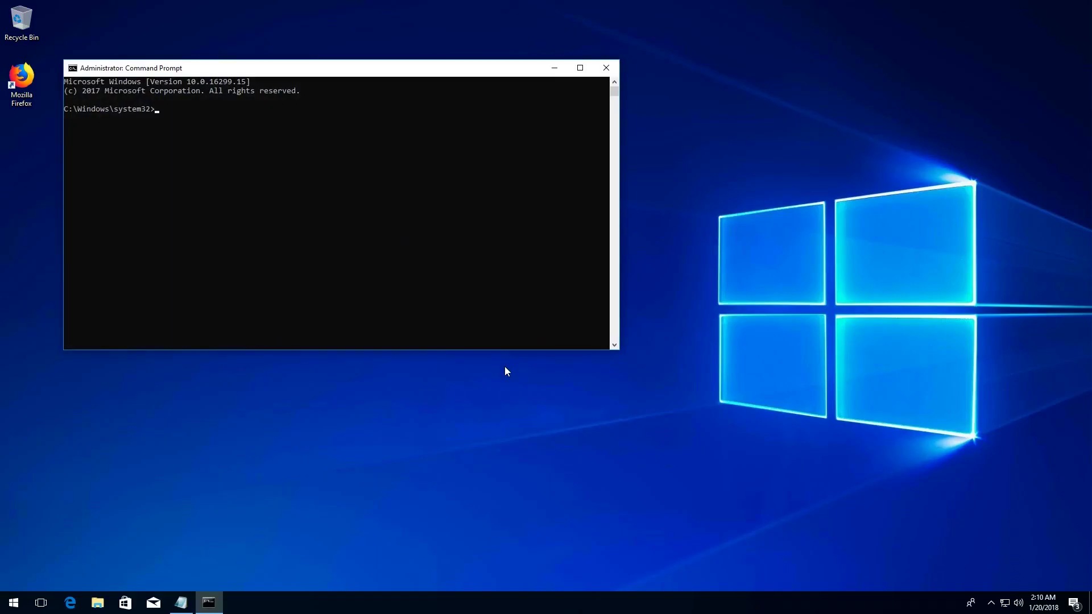
pyautogui.moveTo(348, 72); pyautogui.dragTo(551, 131)
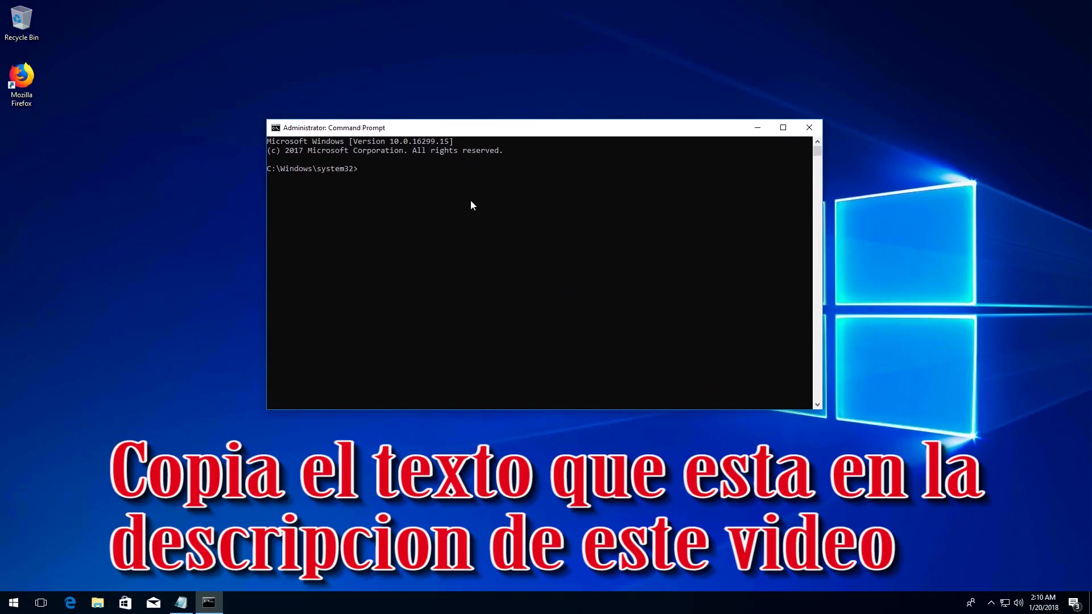
# Step: Switch to Notepad, copy the whole Dism.exe command line and minimize the window
pyautogui.click(181, 602)
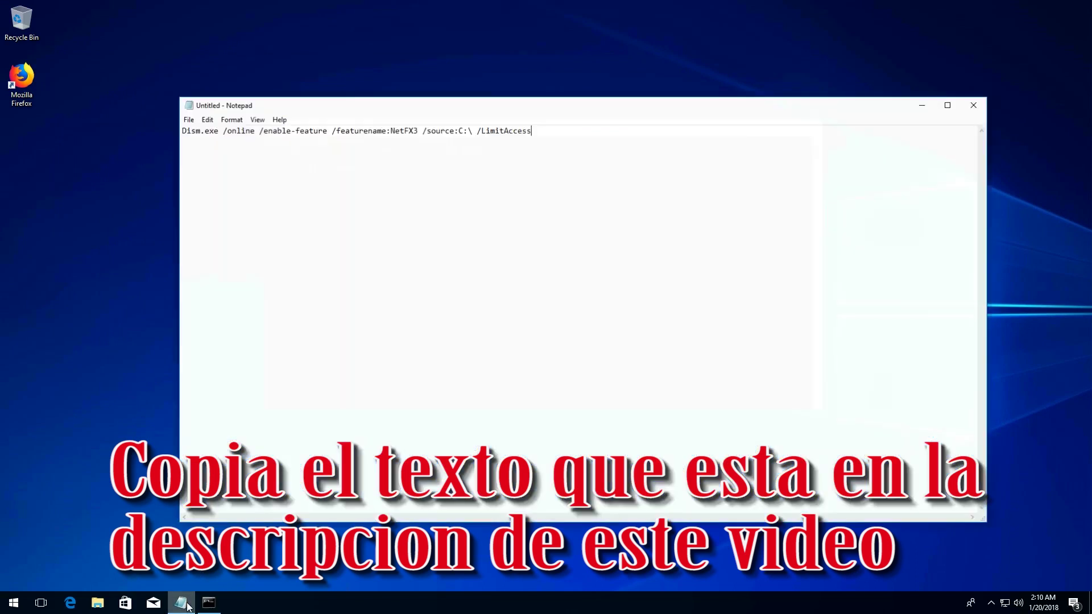
pyautogui.moveTo(594, 130); pyautogui.dragTo(185, 138)
pyautogui.rightClick(194, 138)
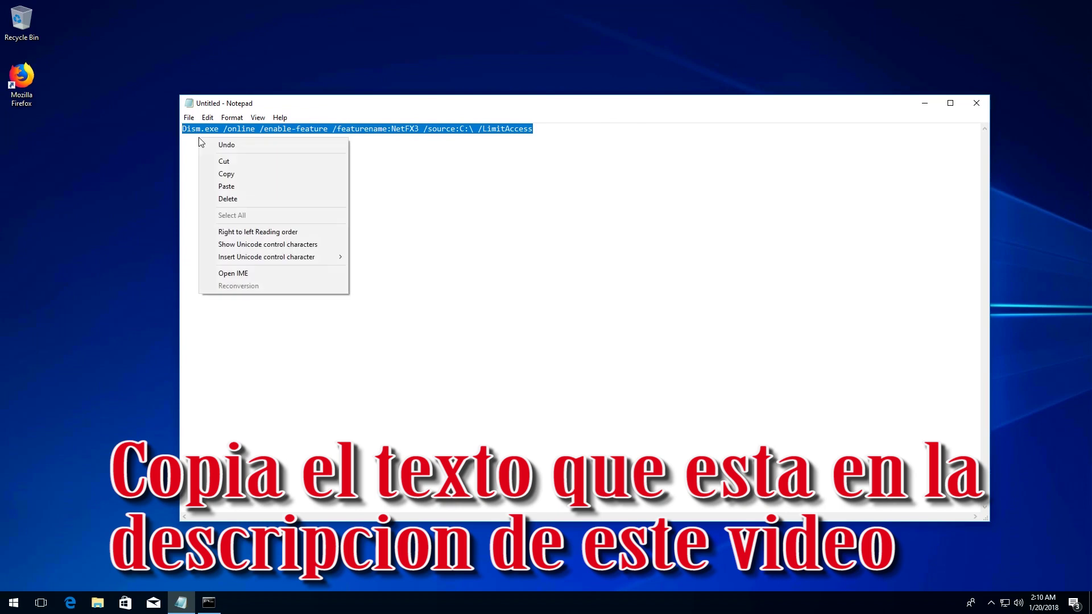
pyautogui.click(228, 176)
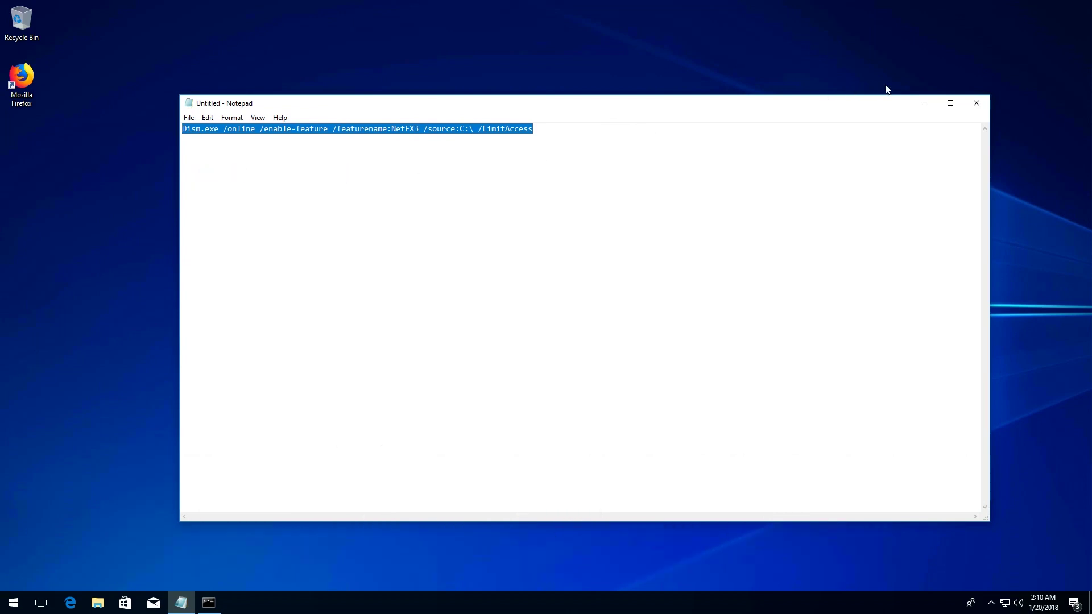
pyautogui.click(918, 104)
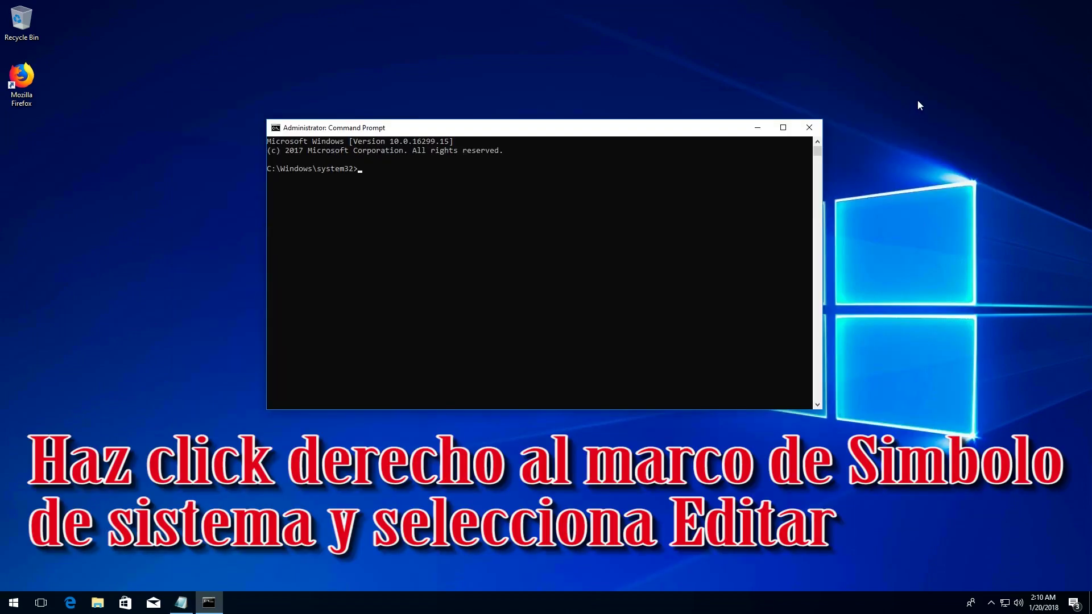
# Step: Paste and run Dism.exe /online /enable-feature /featurename:NetFX3 /source:C:\ /LimitAccess in Command Prompt, and exit it once the command finishes
pyautogui.rightClick(546, 130)
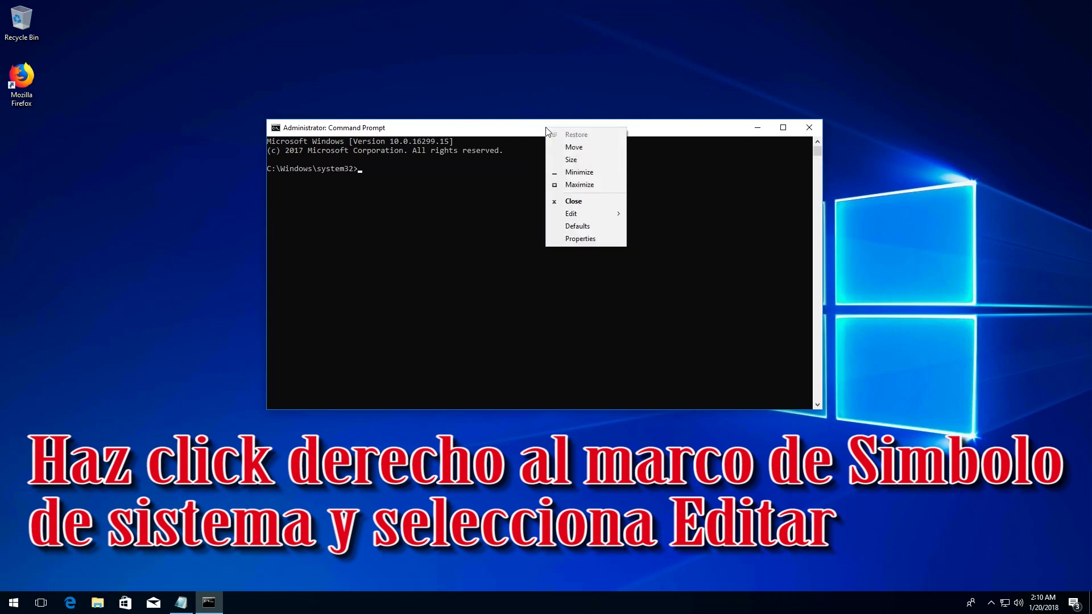
pyautogui.moveTo(574, 218)
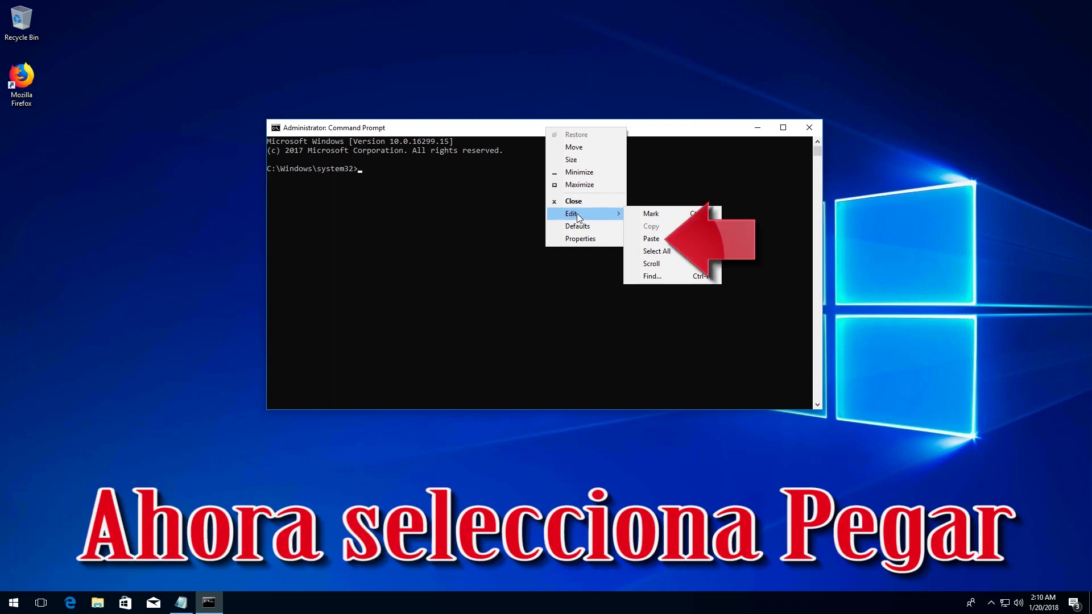
pyautogui.press('Down')
pyautogui.press('Down')
pyautogui.press('Down')
pyautogui.click(674, 238)
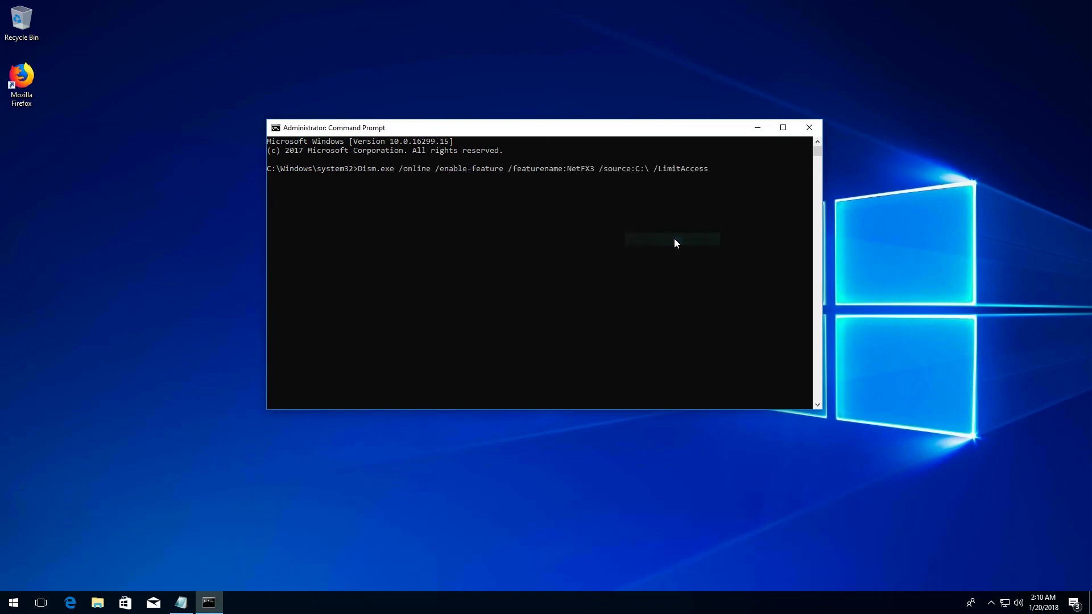
pyautogui.press('Return')
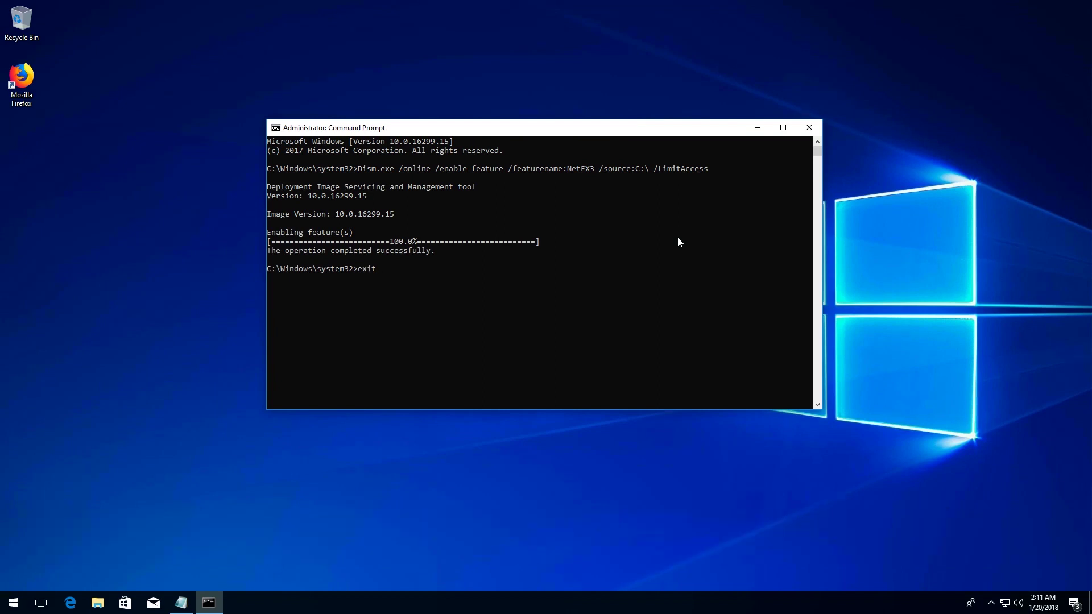
pyautogui.press('Return')
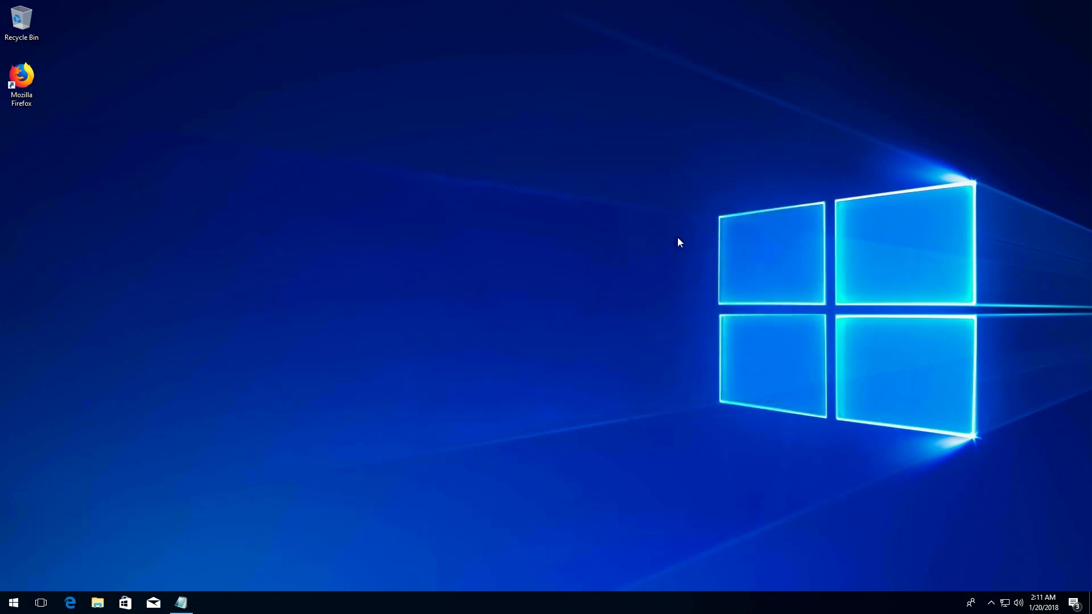
# Step: Restart the computer
pyautogui.click(13, 602)
pyautogui.click(10, 585)
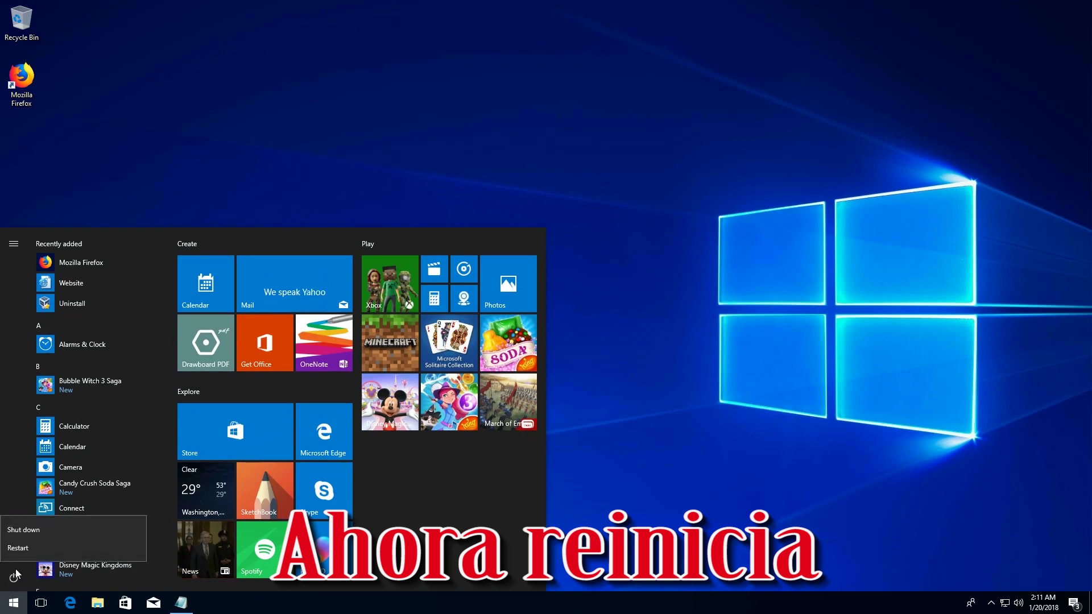
pyautogui.click(24, 554)
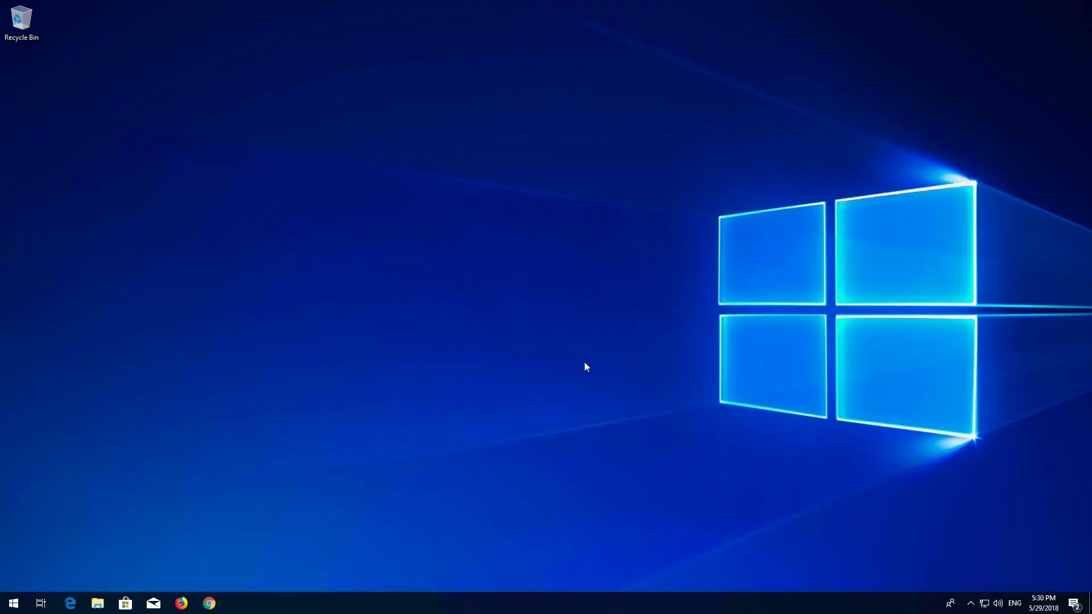
# Step: Search for computer management, open Computer Management and move its window toward the middle of the desktop
pyautogui.press('super')
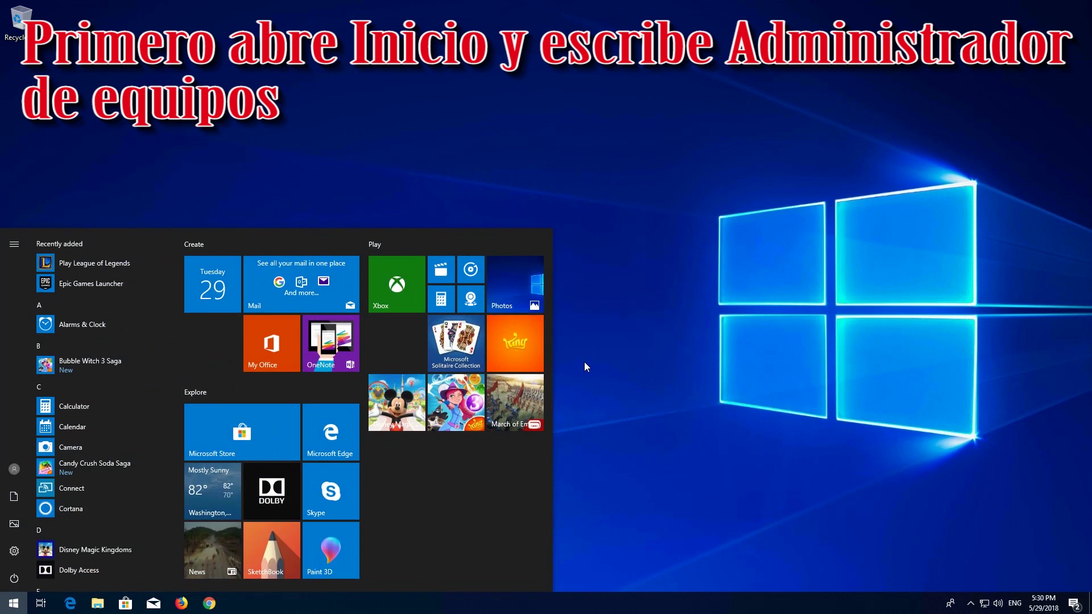
pyautogui.write('computer')
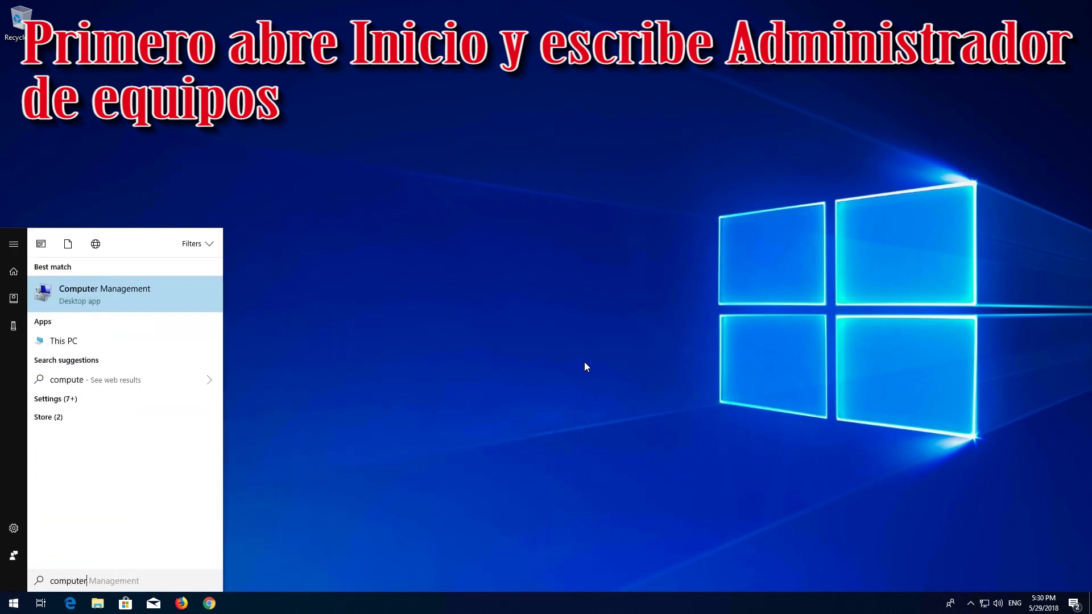
pyautogui.write(' management')
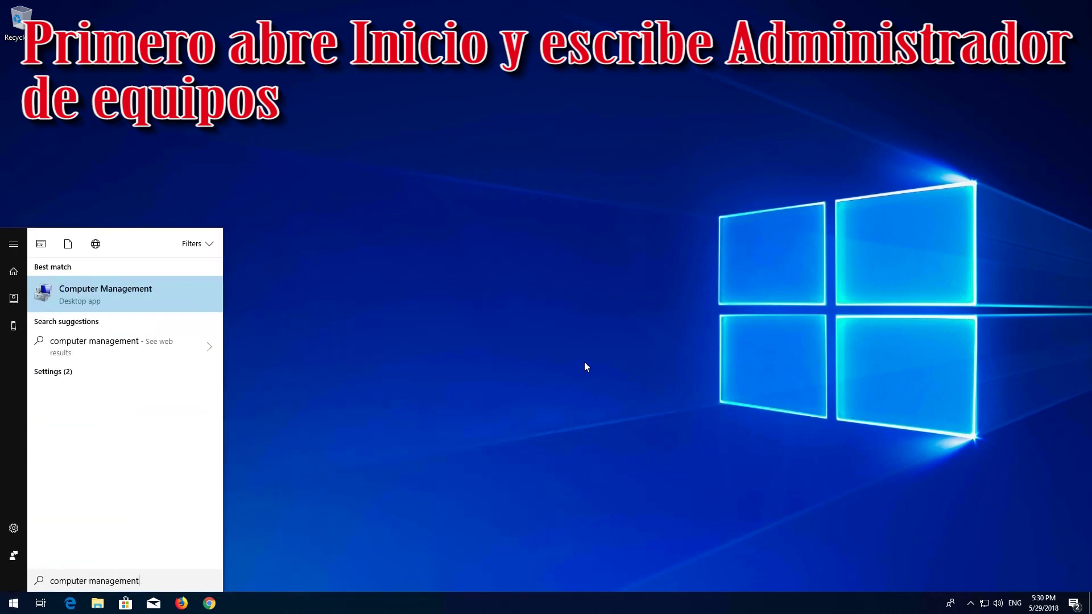
pyautogui.click(163, 299)
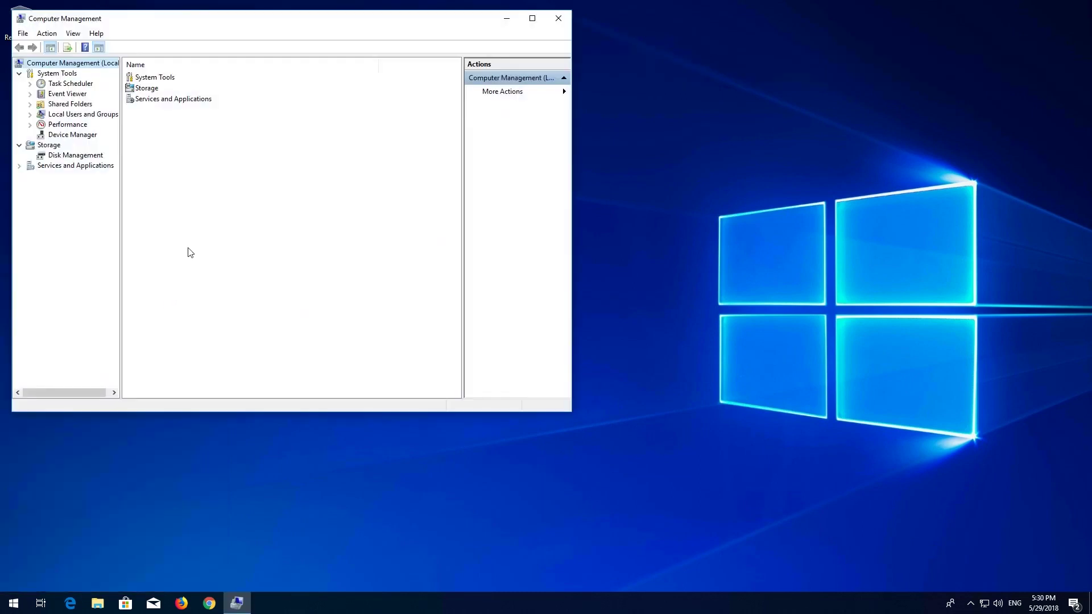
pyautogui.moveTo(253, 23); pyautogui.dragTo(570, 105)
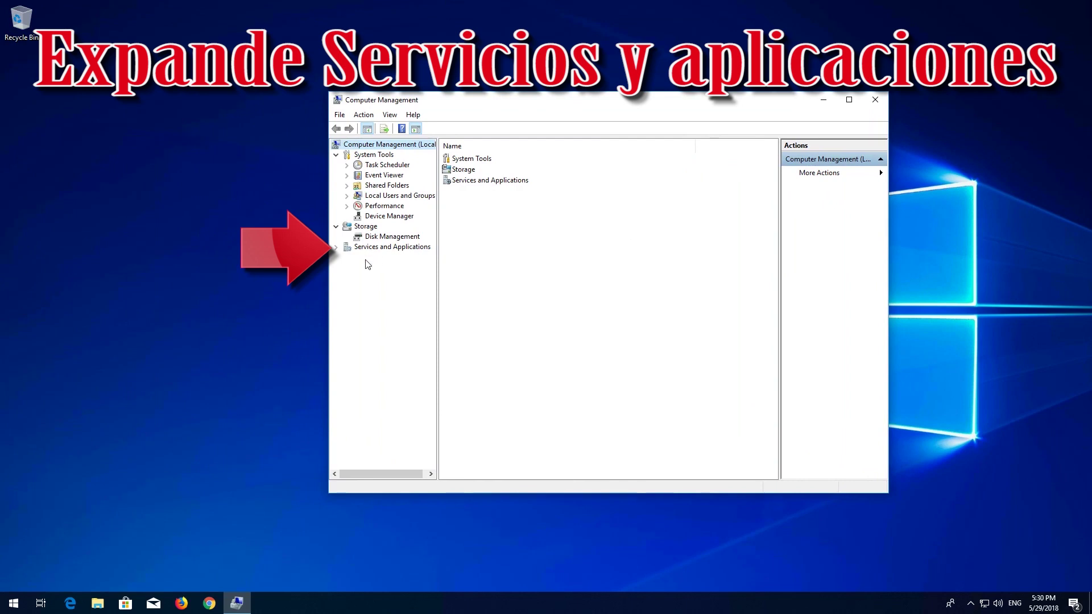
# Step: Open the Services list under Services and Applications and locate the Windows Update service
pyautogui.click(336, 248)
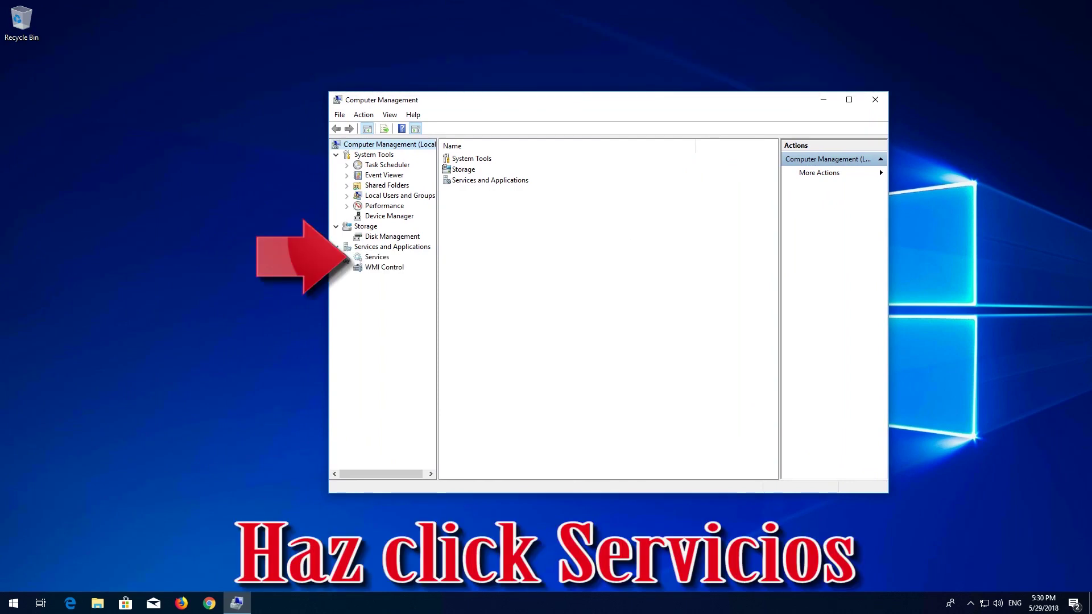
pyautogui.click(370, 259)
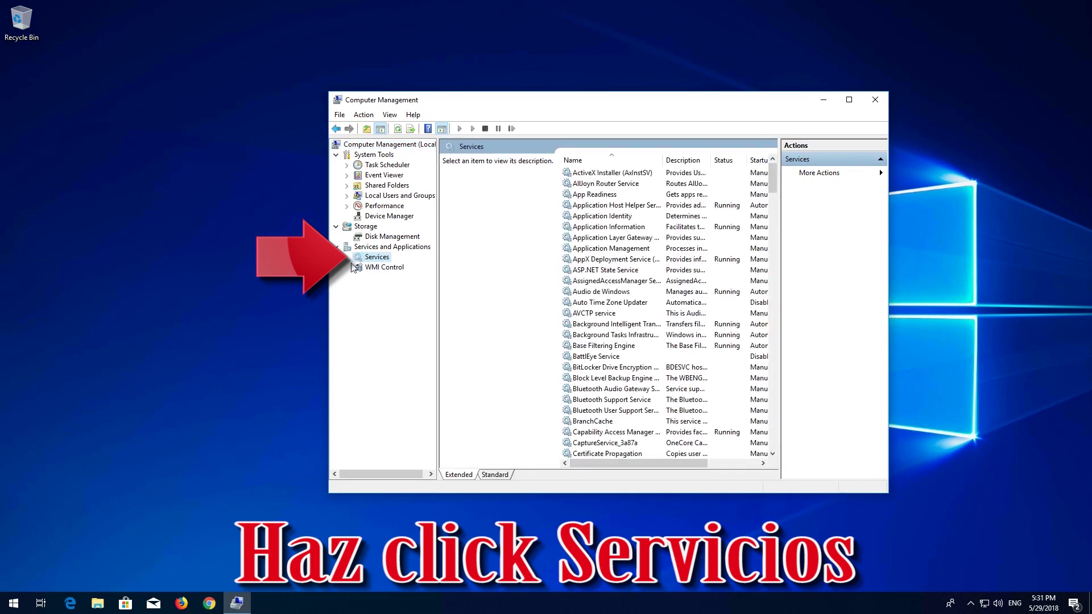
pyautogui.click(687, 217)
pyautogui.scroll(-17, 686, 220)
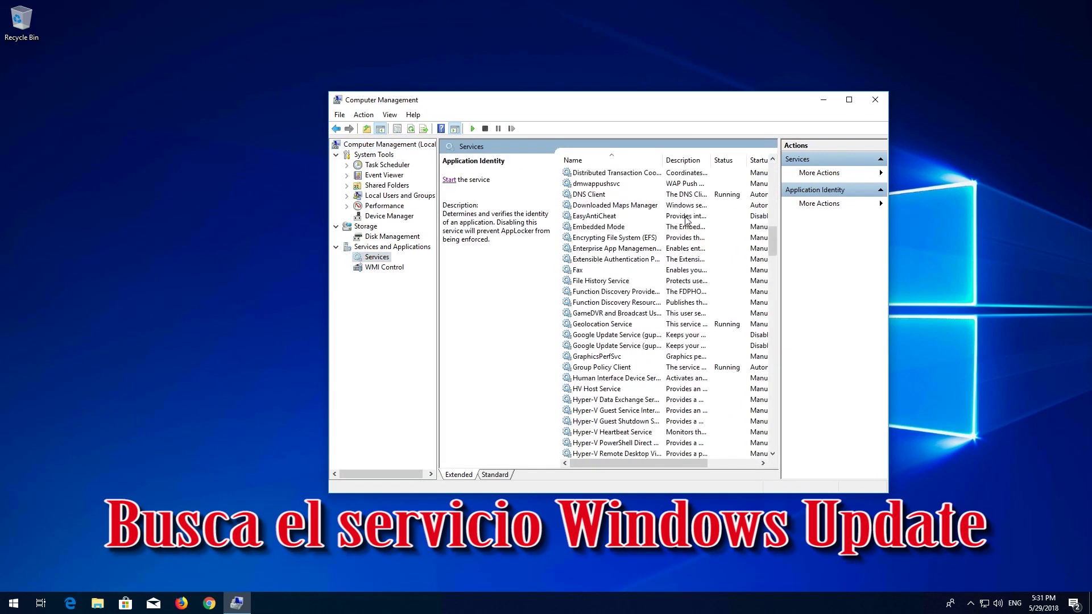
pyautogui.scroll(-20, 686, 221)
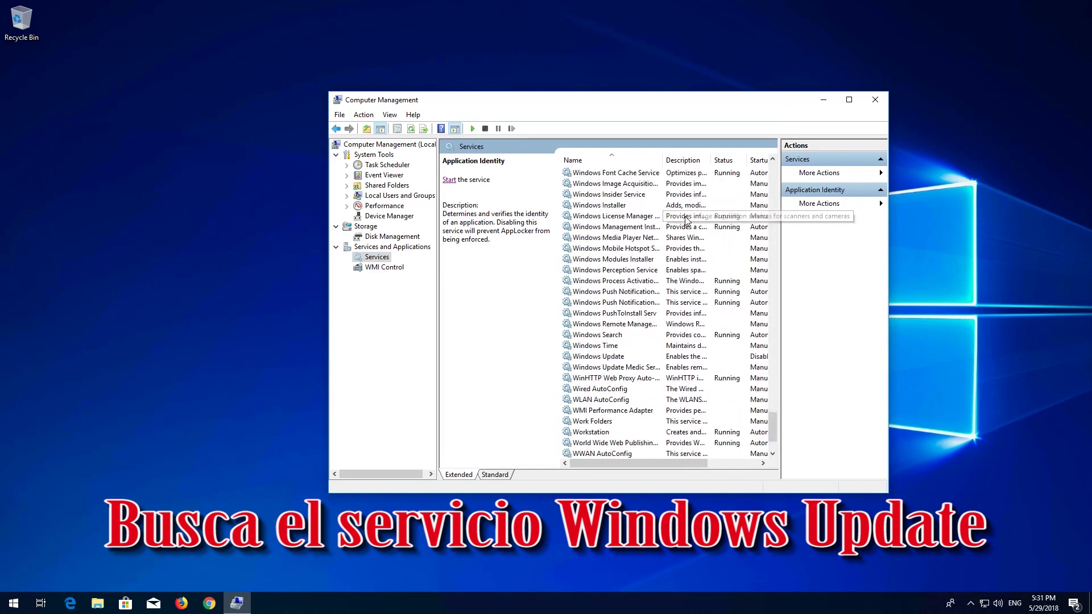
# Step: Set the Windows Update service's startup type to Automatic and start the service, closing Computer Management when done
pyautogui.click(604, 356)
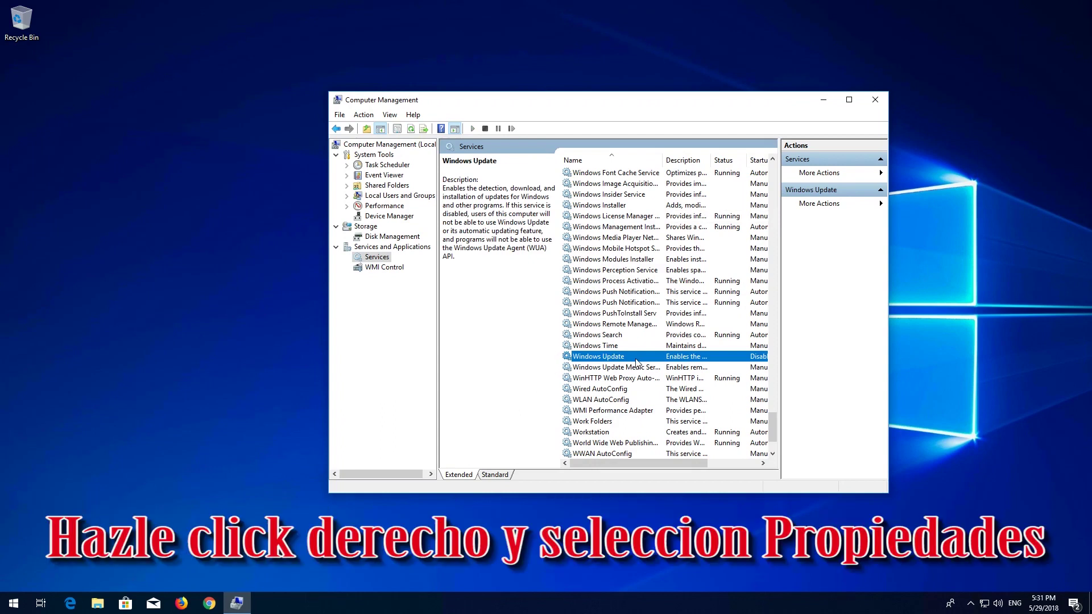
pyautogui.rightClick(637, 363)
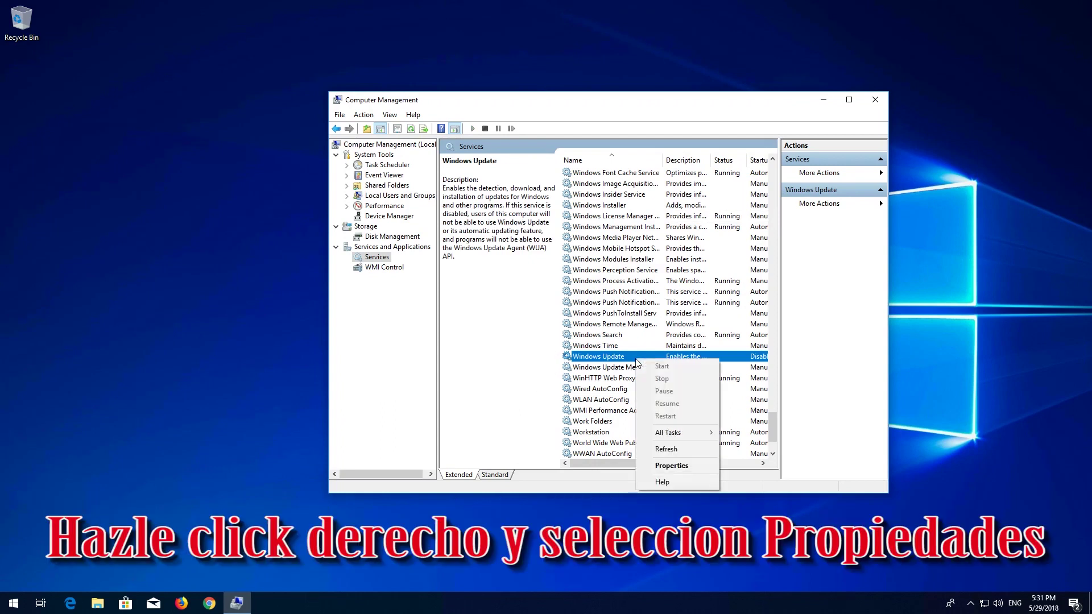
pyautogui.click(689, 465)
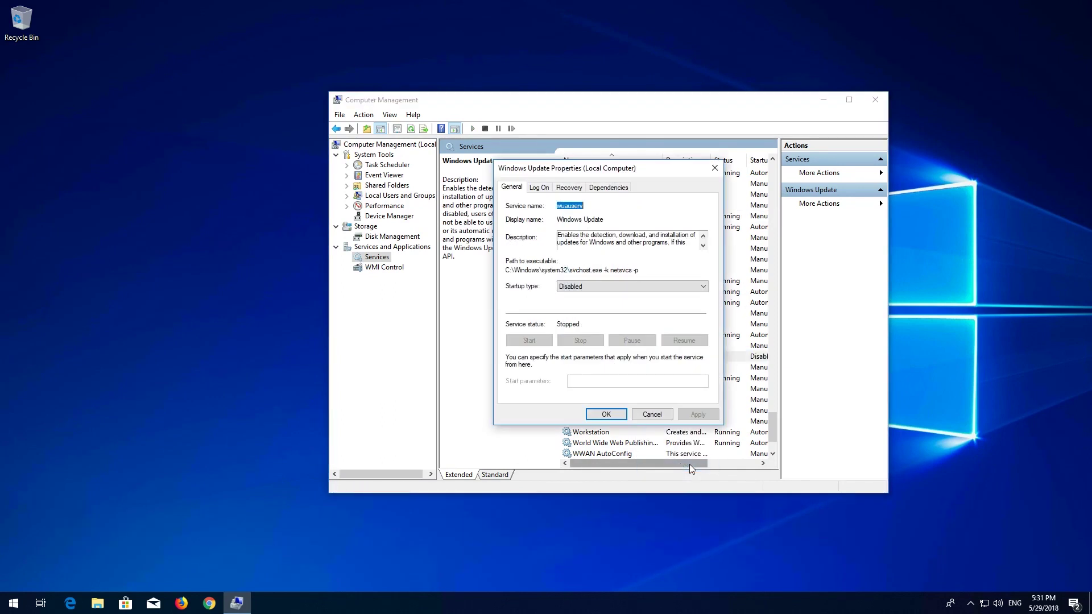
pyautogui.click(593, 293)
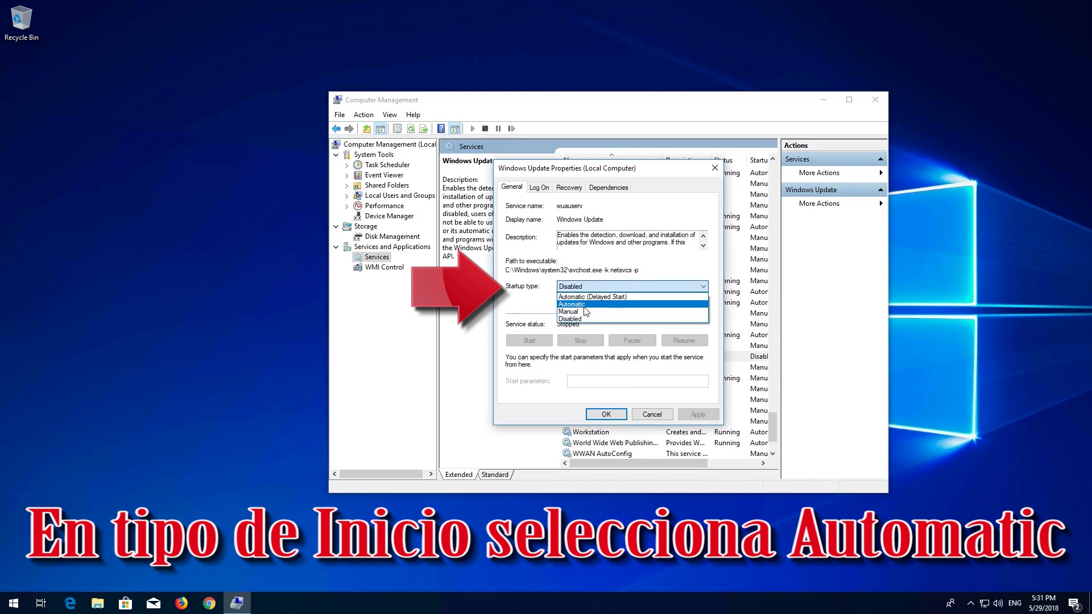
pyautogui.click(633, 309)
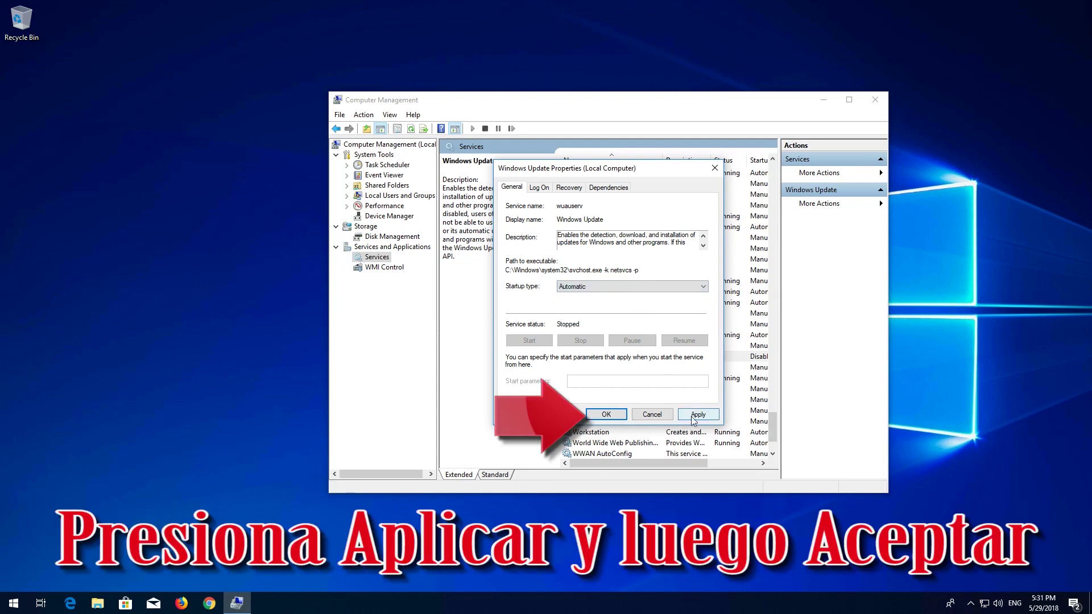
pyautogui.click(713, 414)
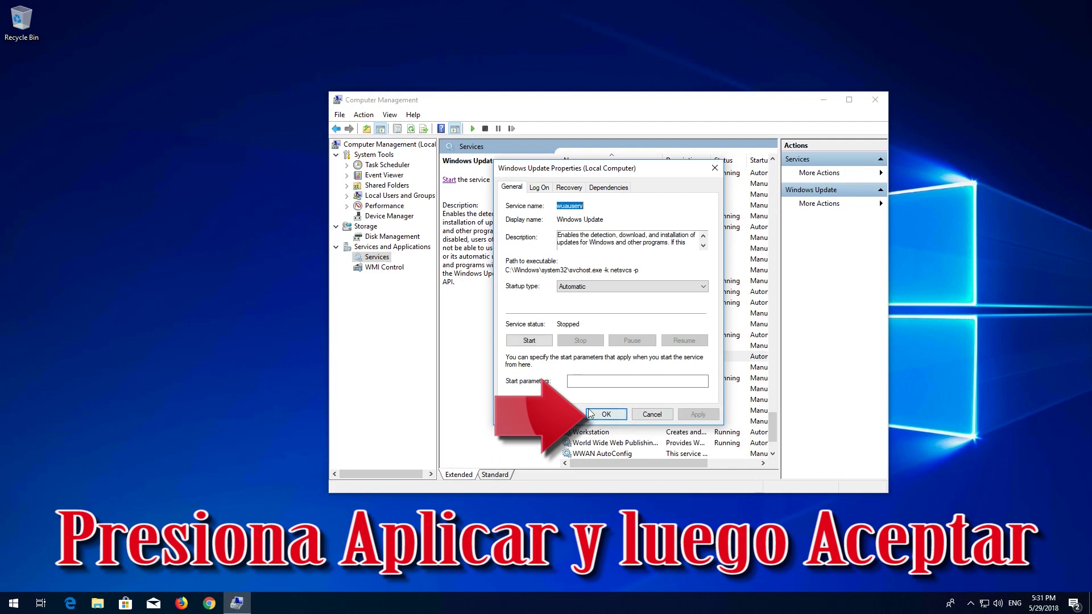
pyautogui.click(607, 415)
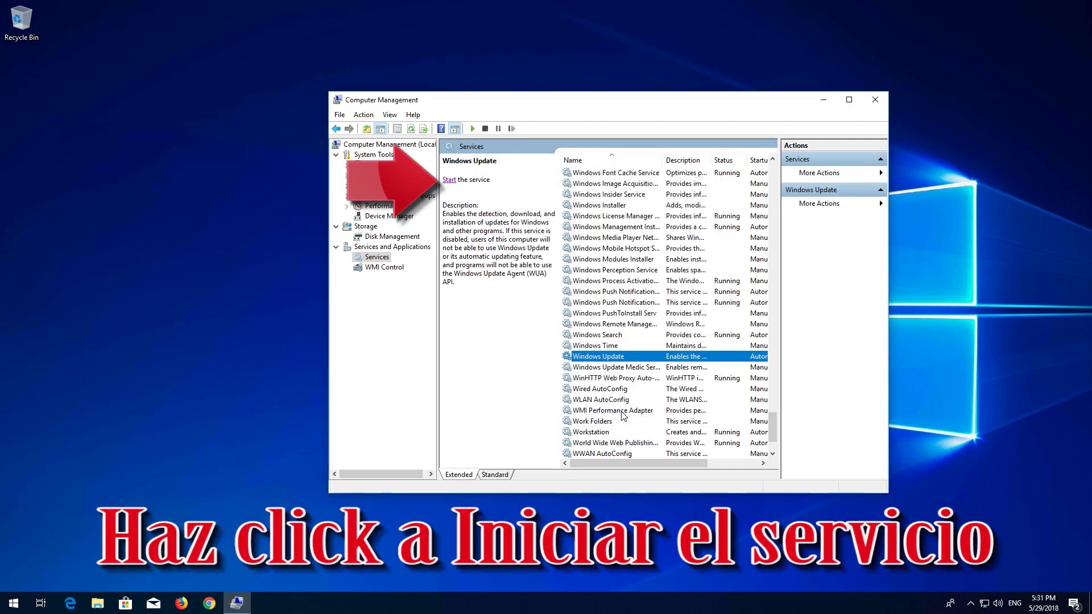
pyautogui.click(449, 180)
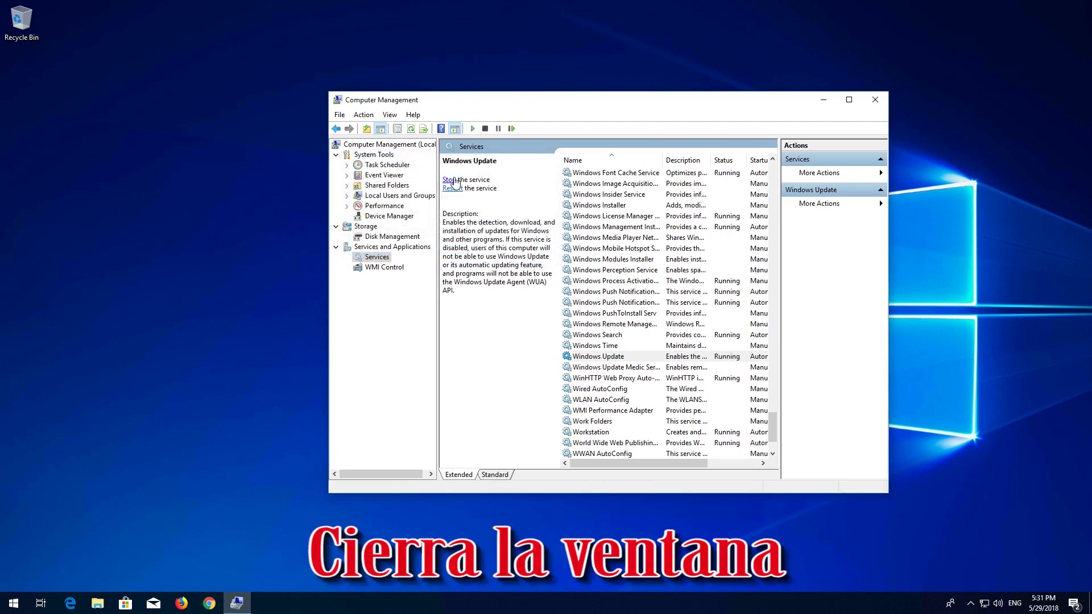
pyautogui.click(866, 105)
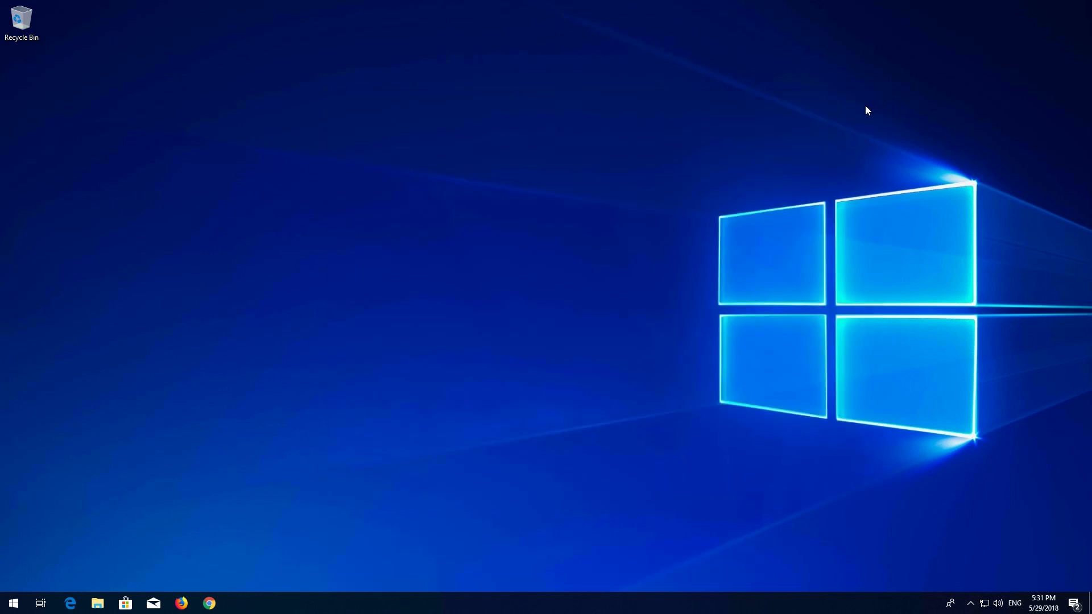
# Step: Search for control panel, open Control Panel and go to Programs and Features under Programs
pyautogui.press('super')
pyautogui.write('con')
pyautogui.write('l ')
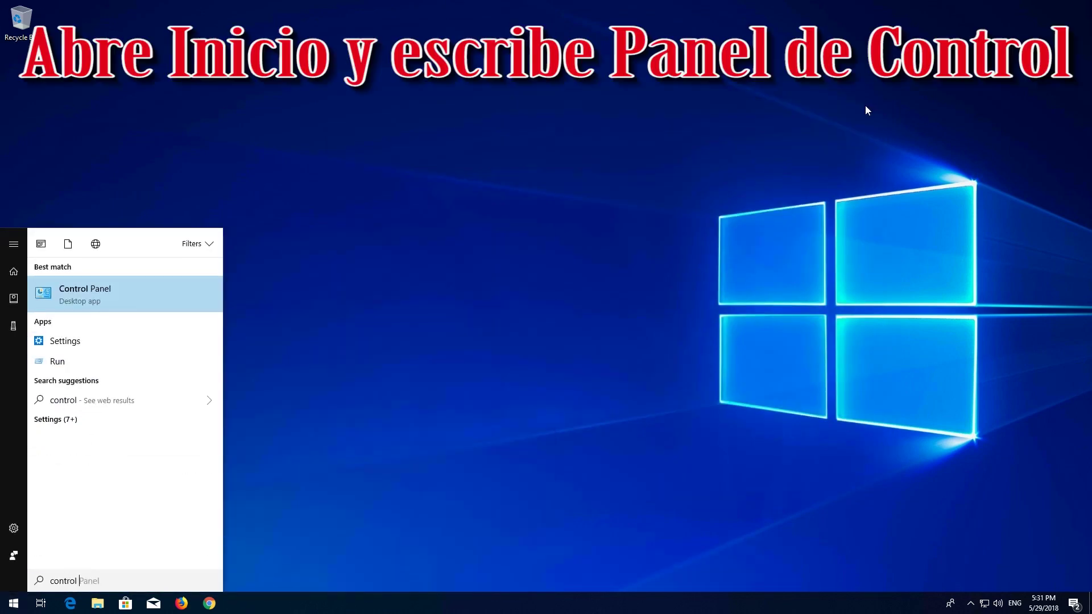
pyautogui.write('panel')
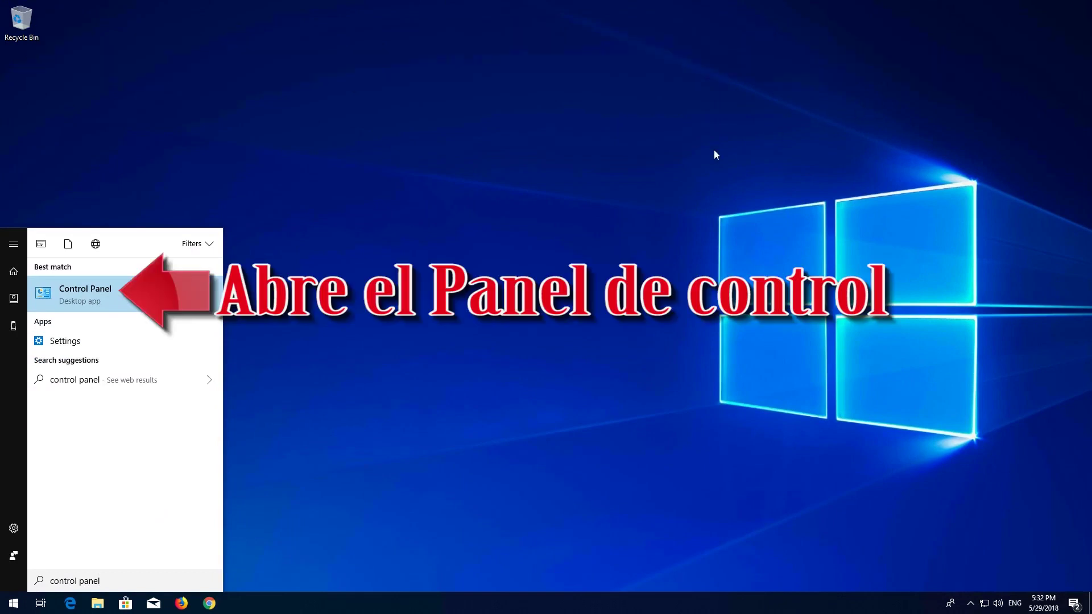
pyautogui.click(101, 302)
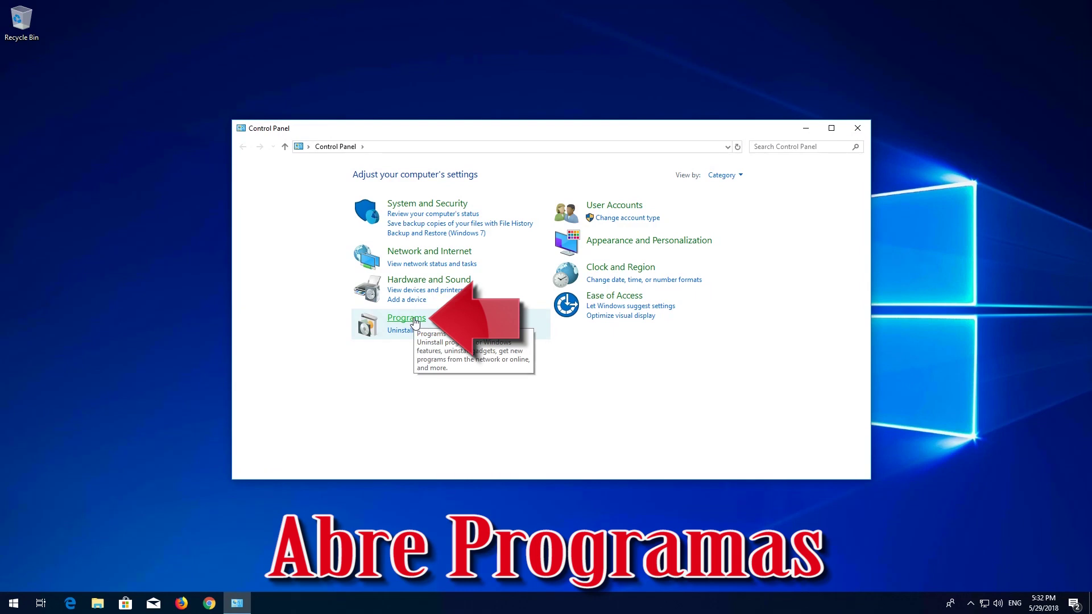
pyautogui.click(414, 323)
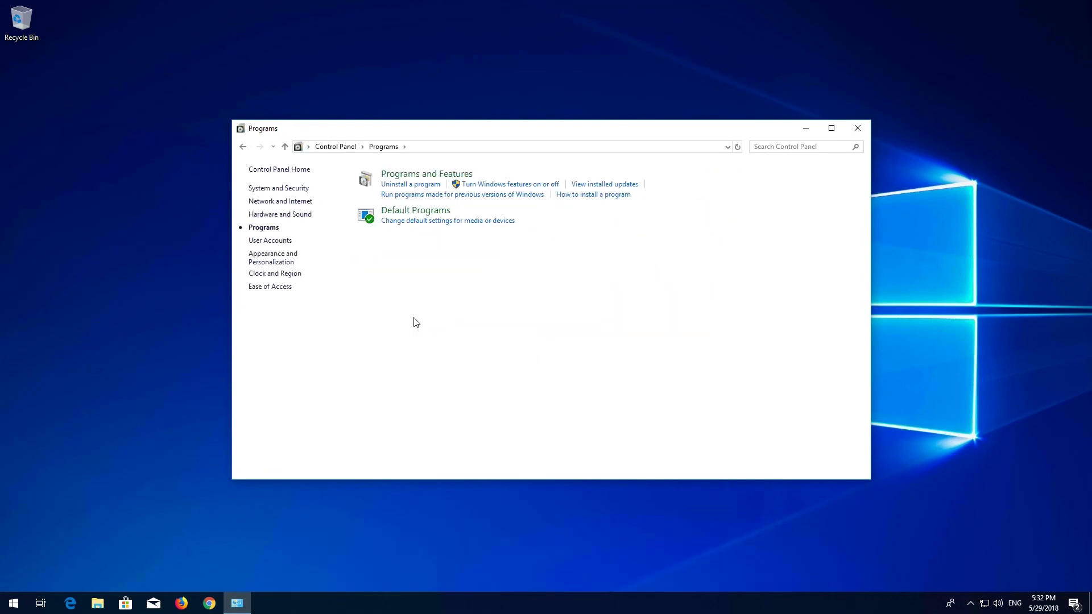
pyautogui.click(447, 174)
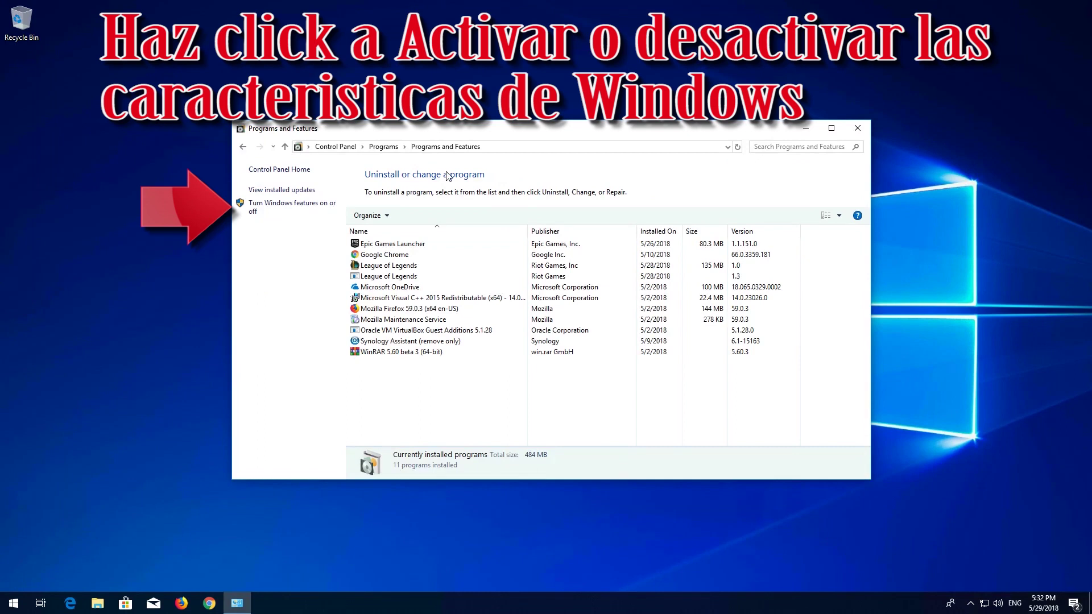
# Step: Turn on .NET Framework 3.5 with both Windows Communication Foundation activation options in Windows Features, letting Windows Update download the files
pyautogui.click(287, 207)
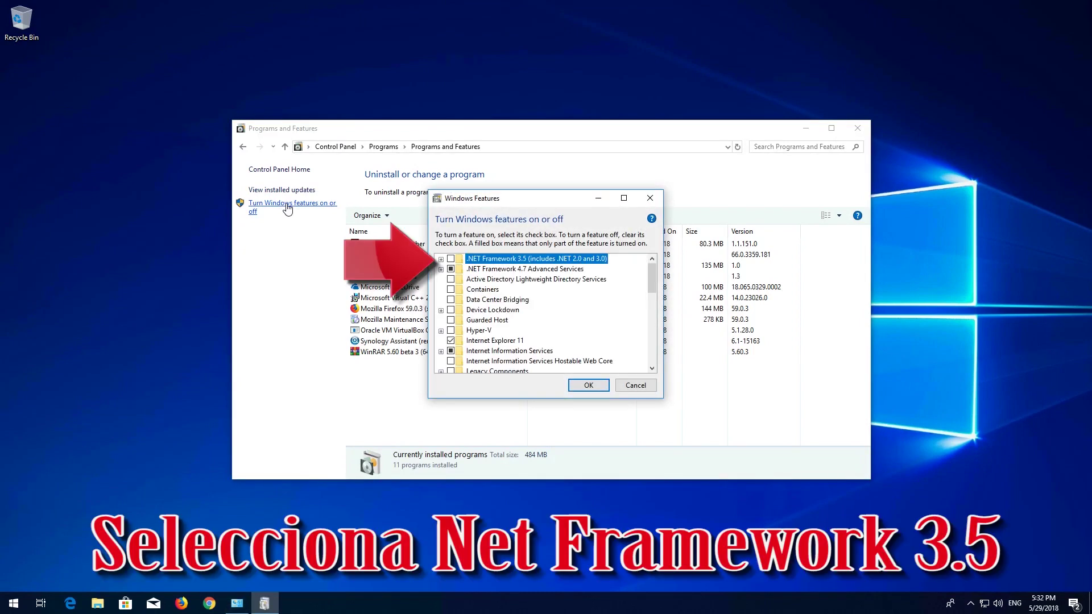
pyautogui.click(441, 260)
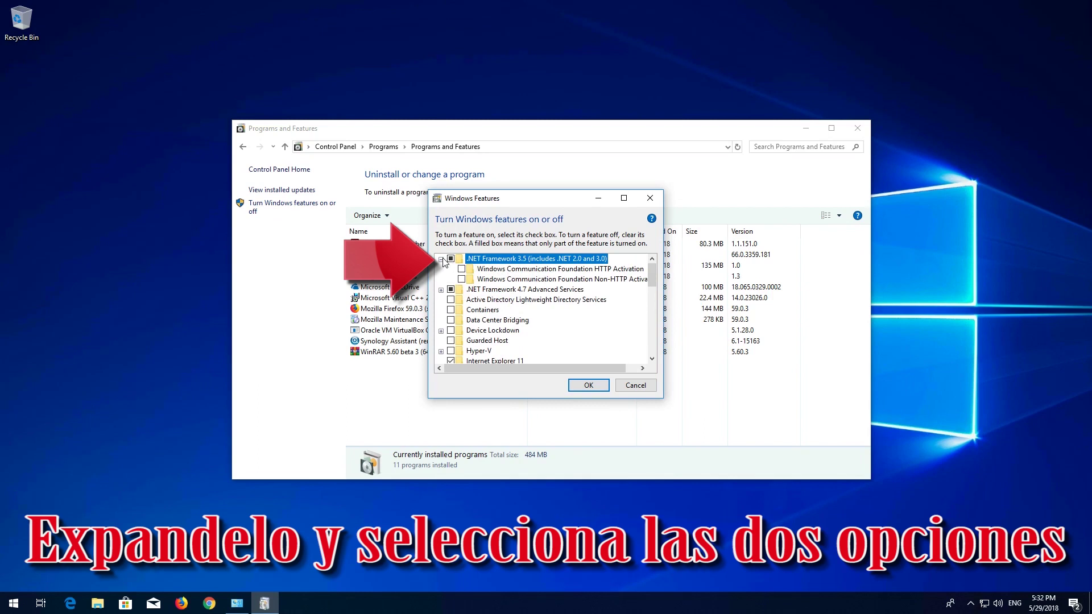
pyautogui.click(462, 269)
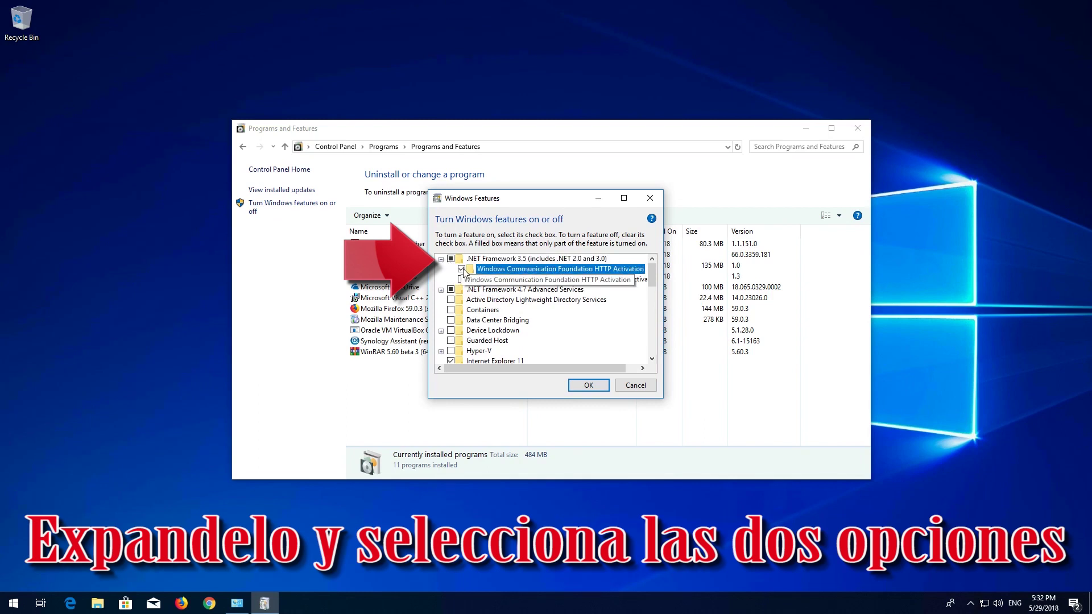
pyautogui.click(462, 279)
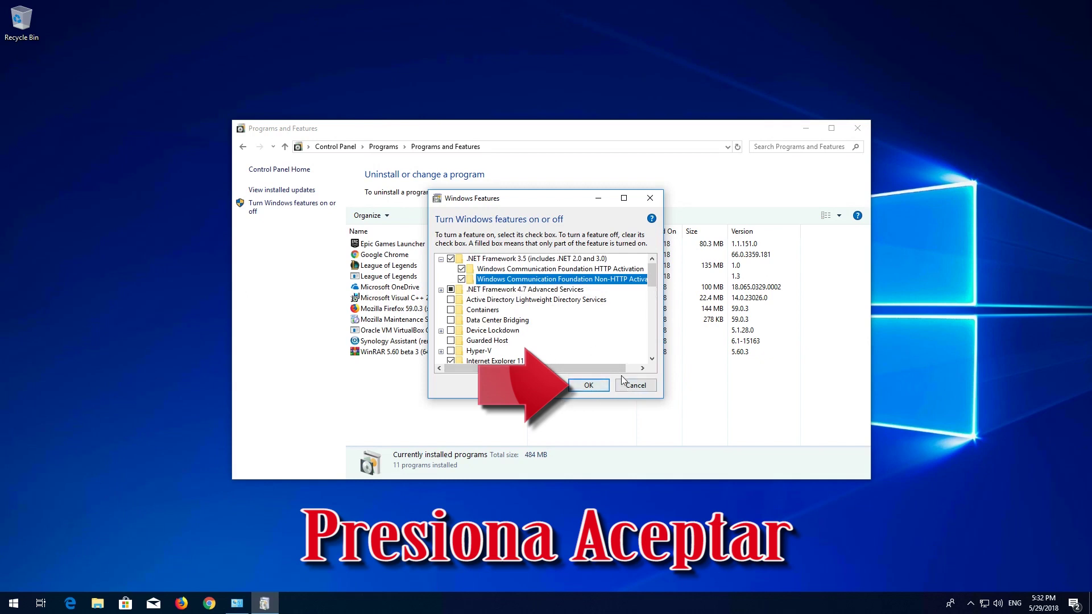
pyautogui.click(589, 386)
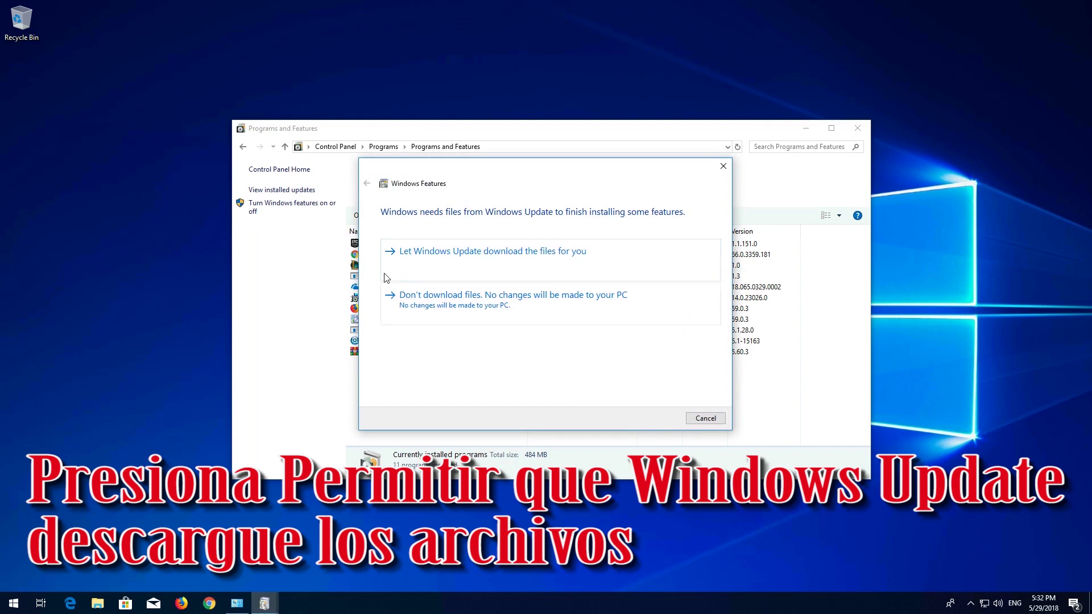
pyautogui.click(512, 272)
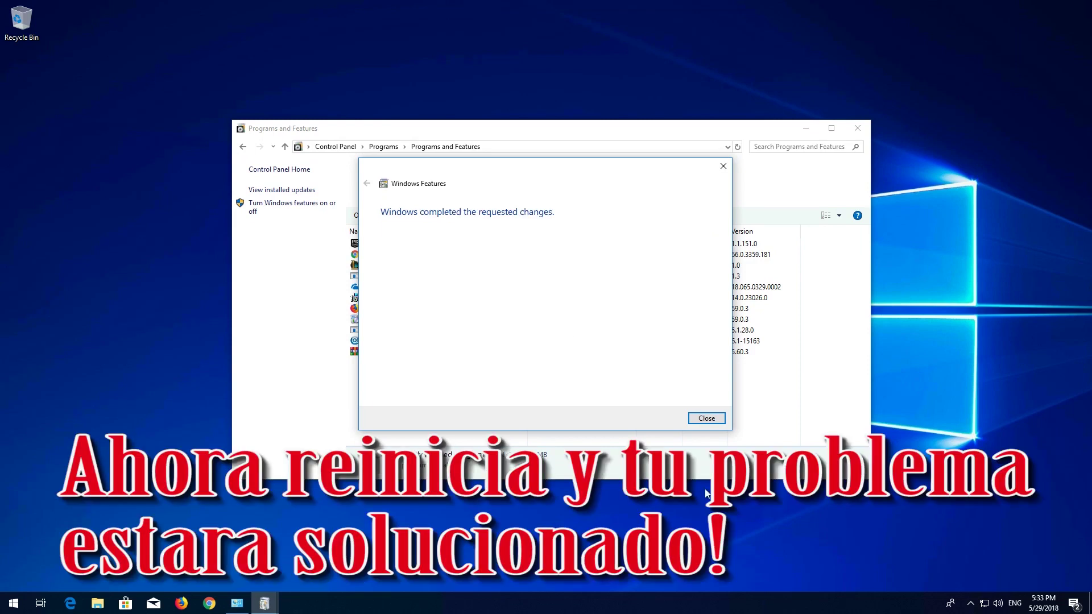
pyautogui.click(706, 423)
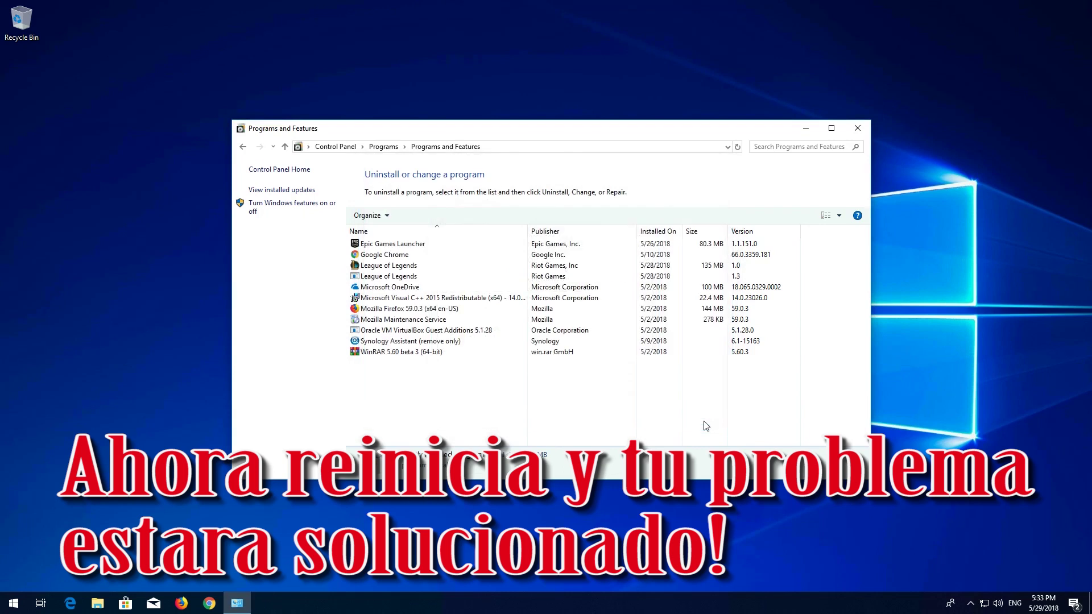
# Step: Close Programs and Features and restart the computer
pyautogui.click(850, 131)
pyautogui.click(14, 603)
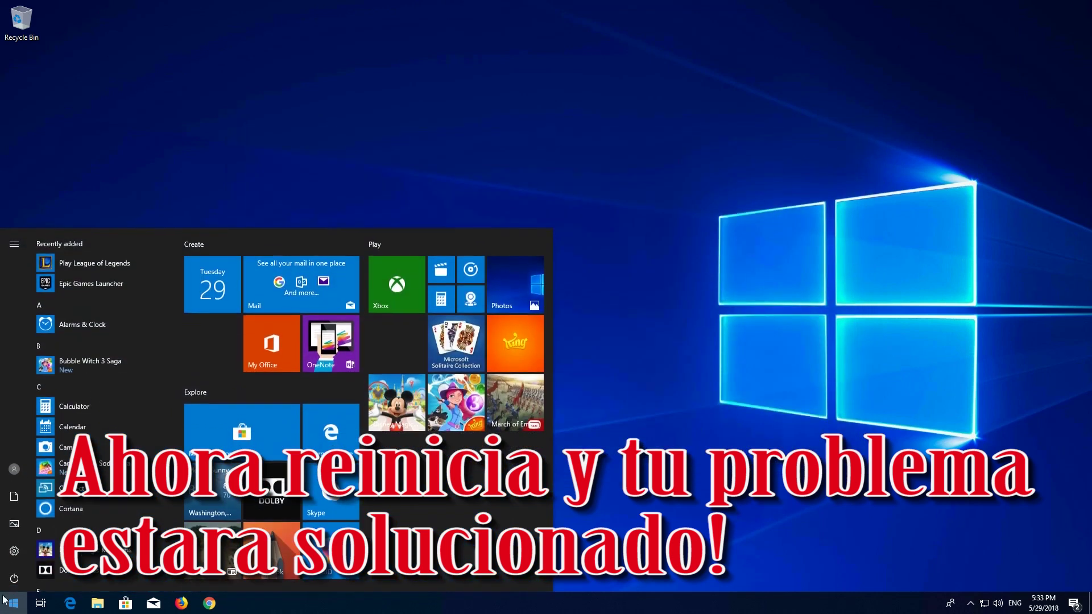
pyautogui.click(15, 576)
pyautogui.click(23, 549)
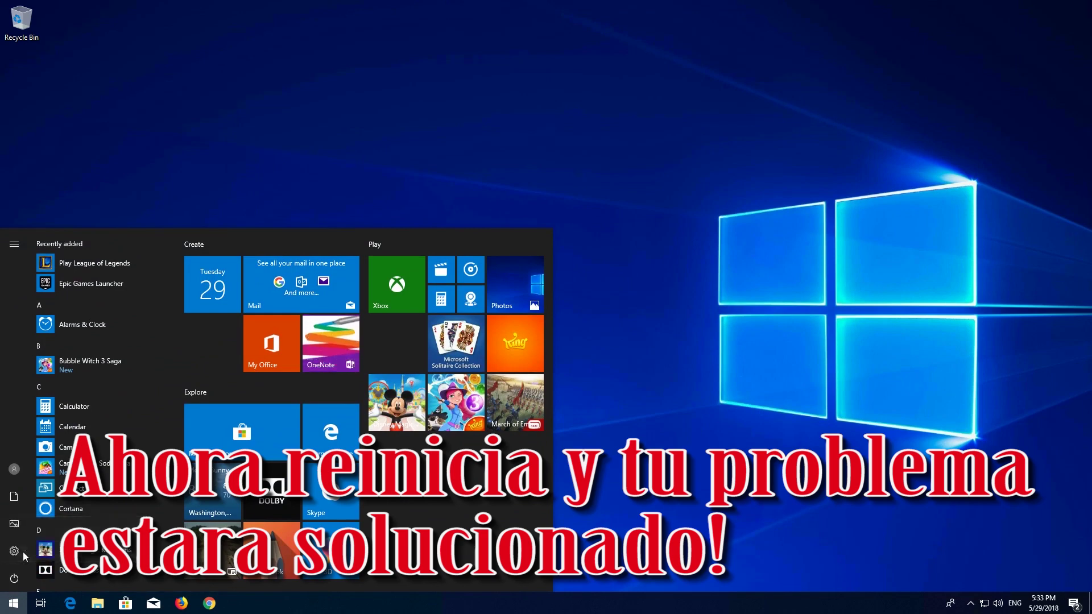